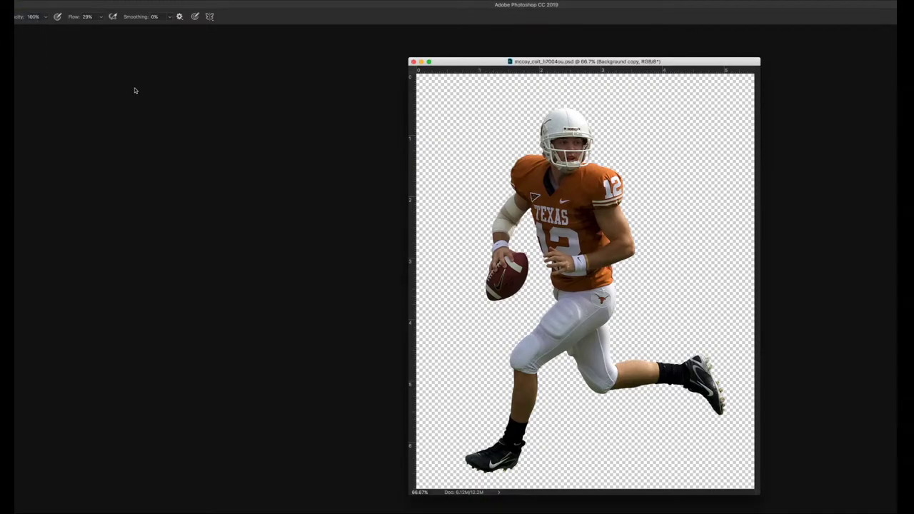
Create a blank white 1080 × 1350 px, 72 ppi document from the recent preset.
key(ctrl+n)
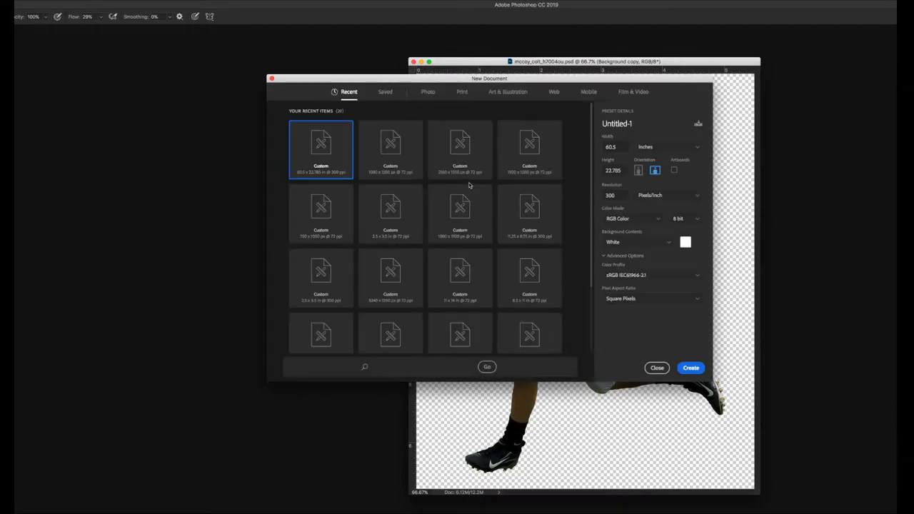
click(412, 163)
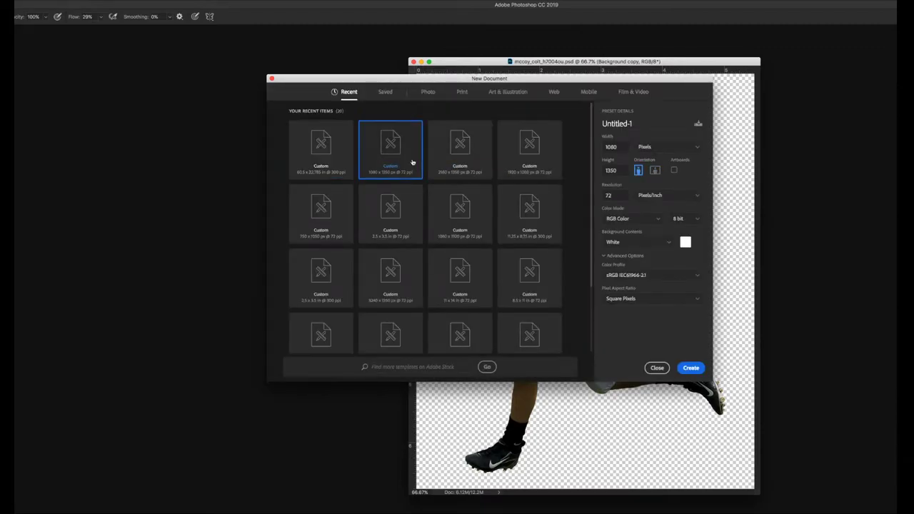
click(680, 367)
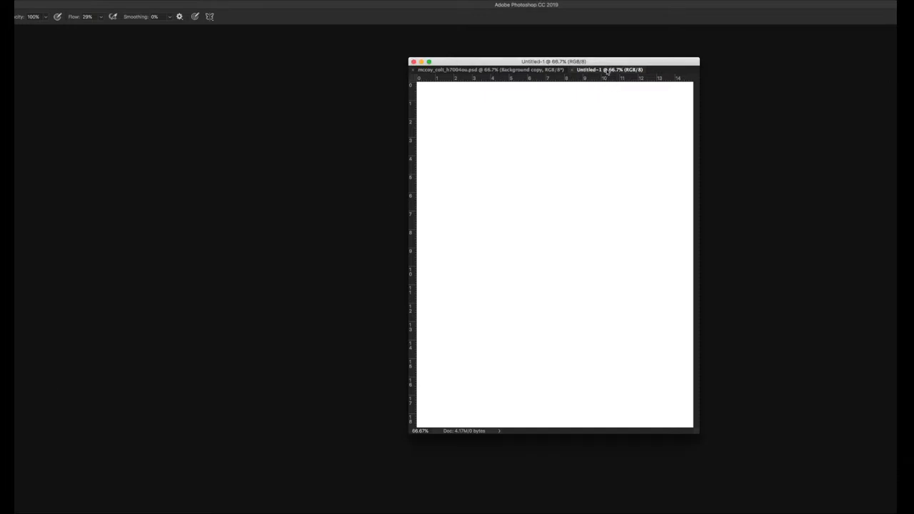
Drag the Untitled-1 tab out so the blank canvas floats in its own window.
mouse_move(609, 71)
mouse_down()
mouse_move(607, 85)
mouse_move(607, 77)
mouse_up()
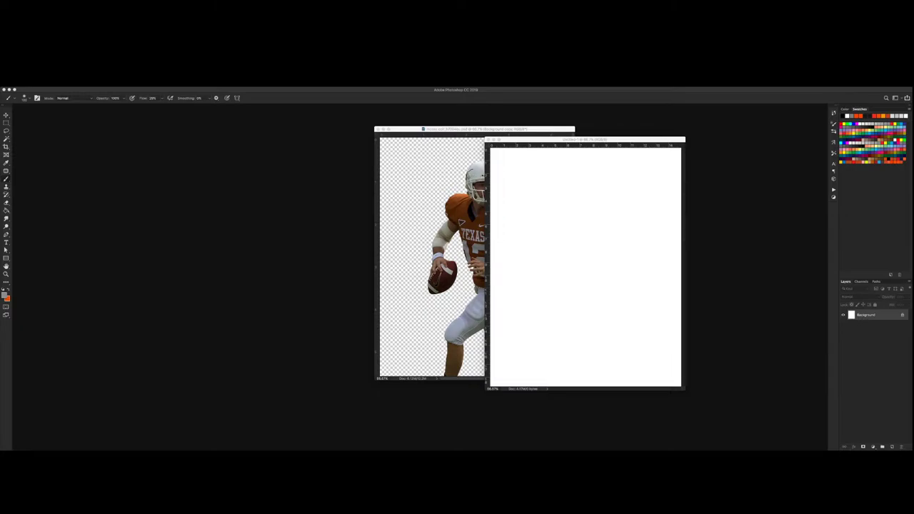
Drag the player layer into Untitled-1 with the Move tool, then minimize the original document.
drag(560, 139, 272, 175)
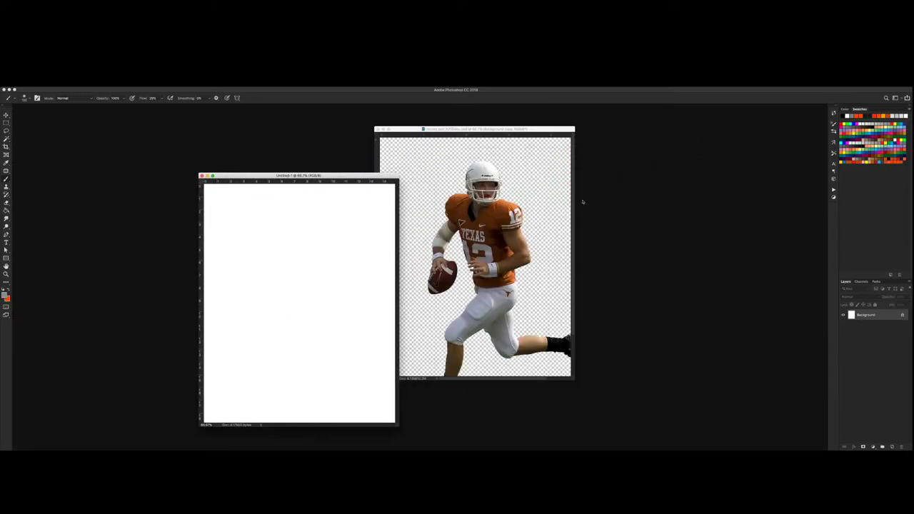
click(554, 204)
key(v)
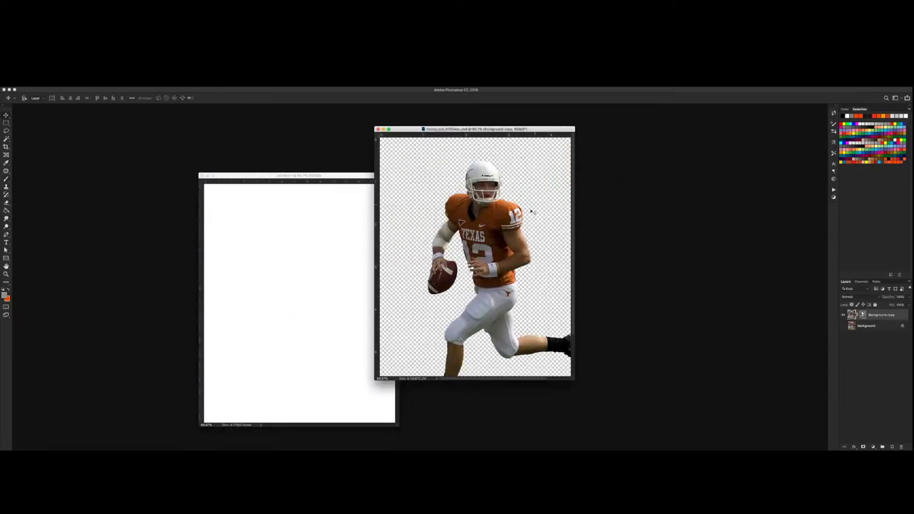
drag(491, 250, 340, 268)
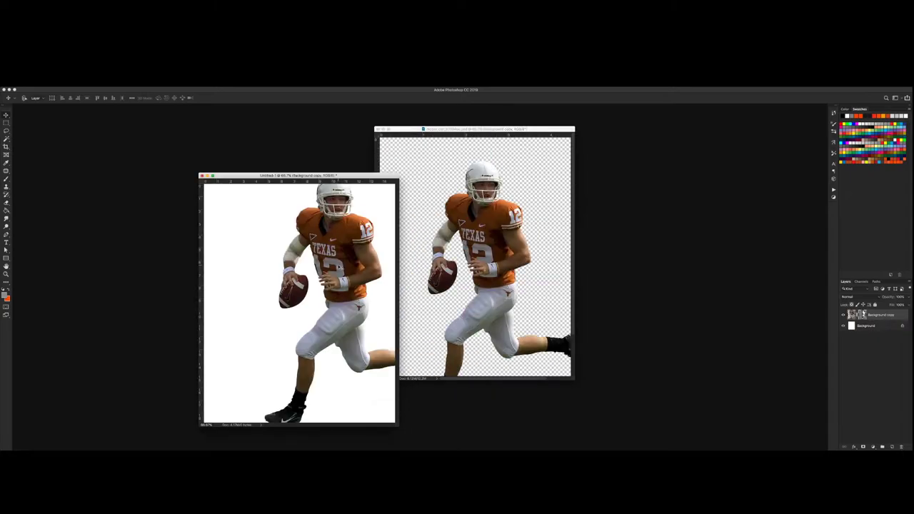
click(382, 129)
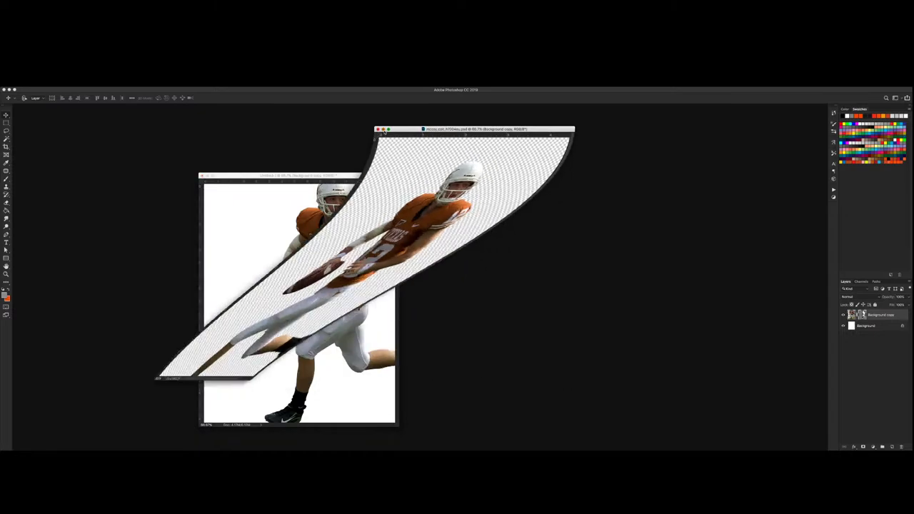
drag(369, 175, 446, 141)
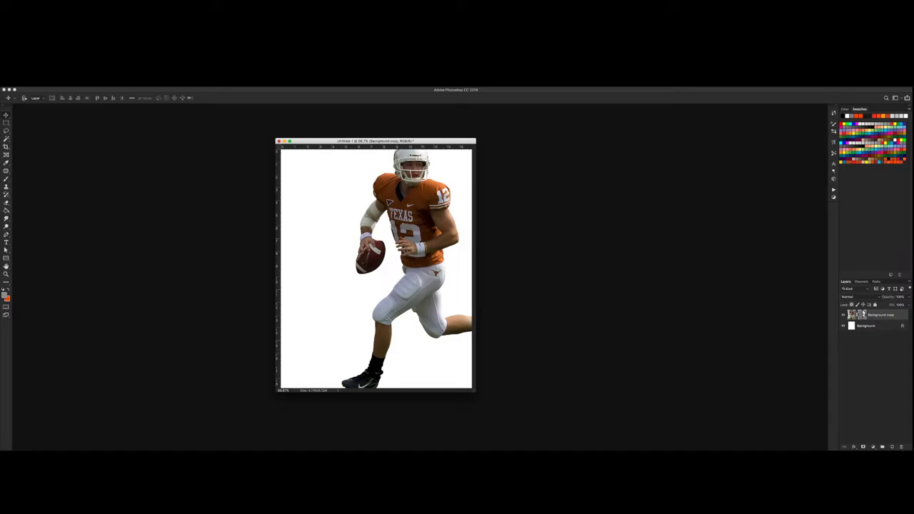
Free Transform the player smaller, shift him left, then nudge him slightly right and down.
key(ctrl+t)
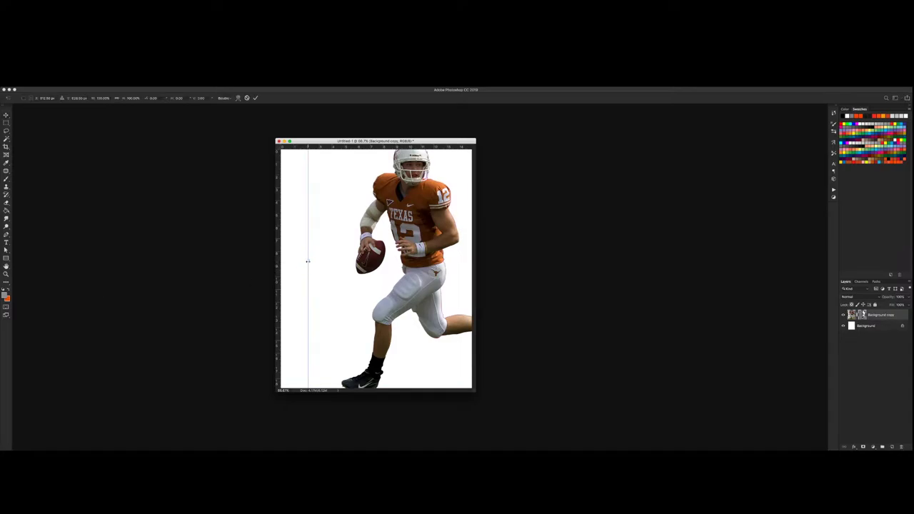
key(ctrl+0)
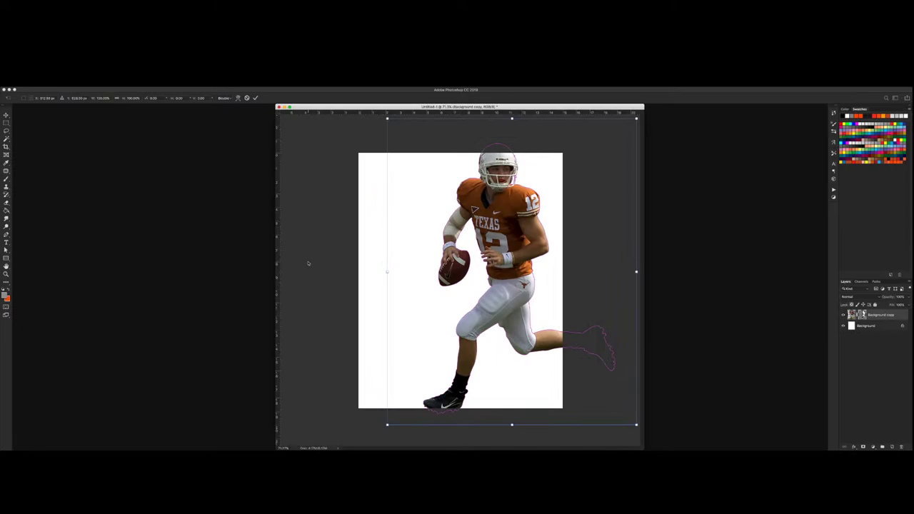
drag(394, 126, 418, 153)
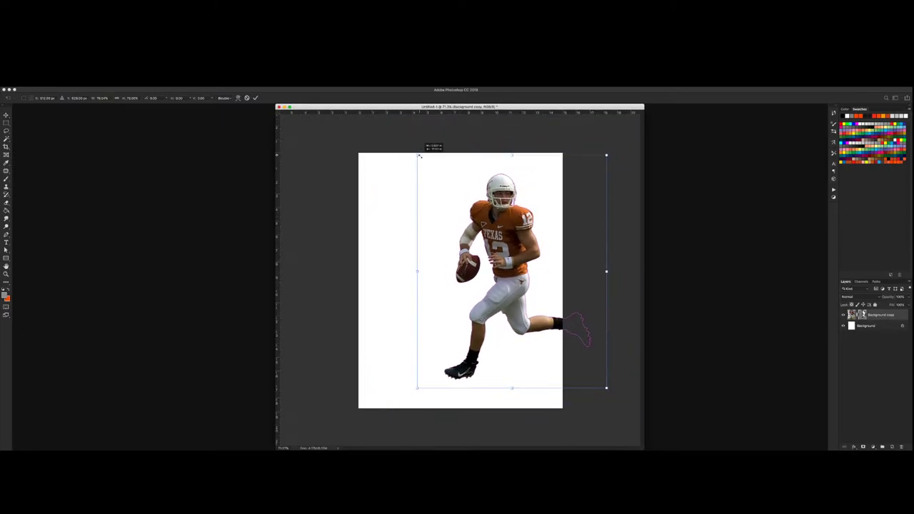
drag(418, 153, 420, 157)
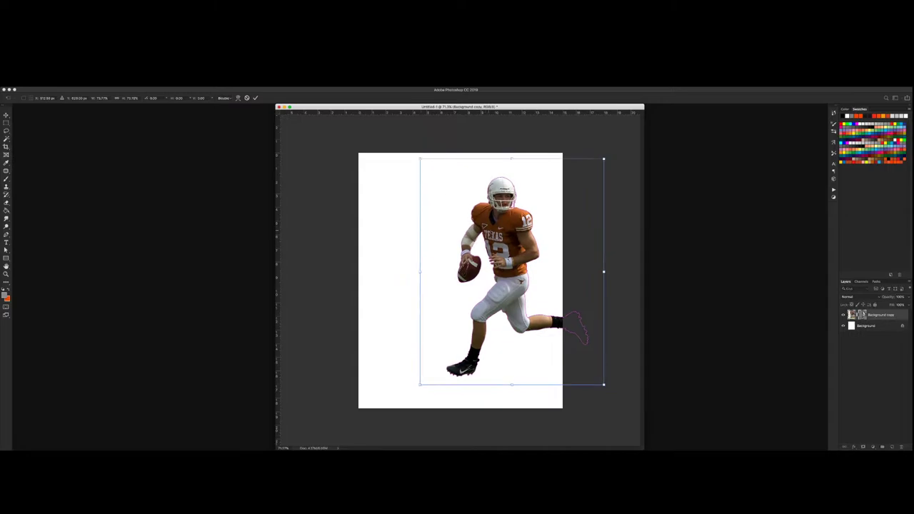
drag(496, 233, 447, 227)
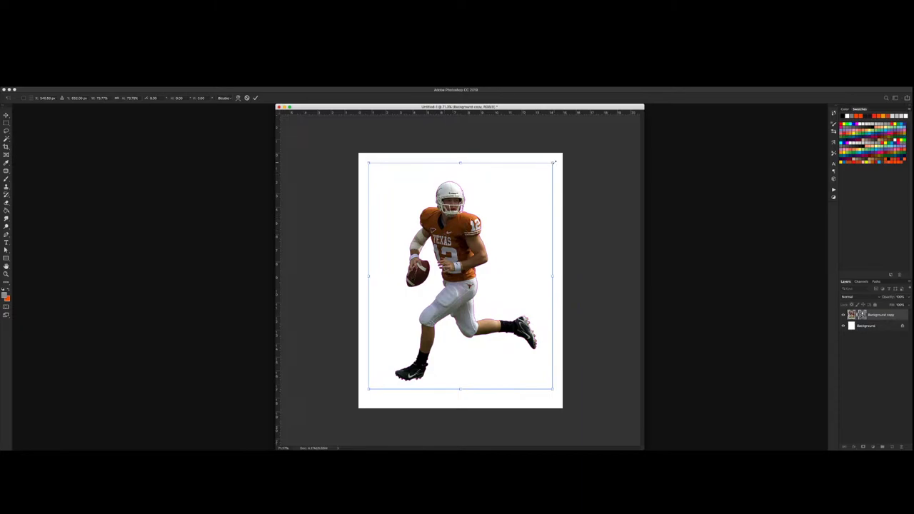
drag(551, 161, 550, 166)
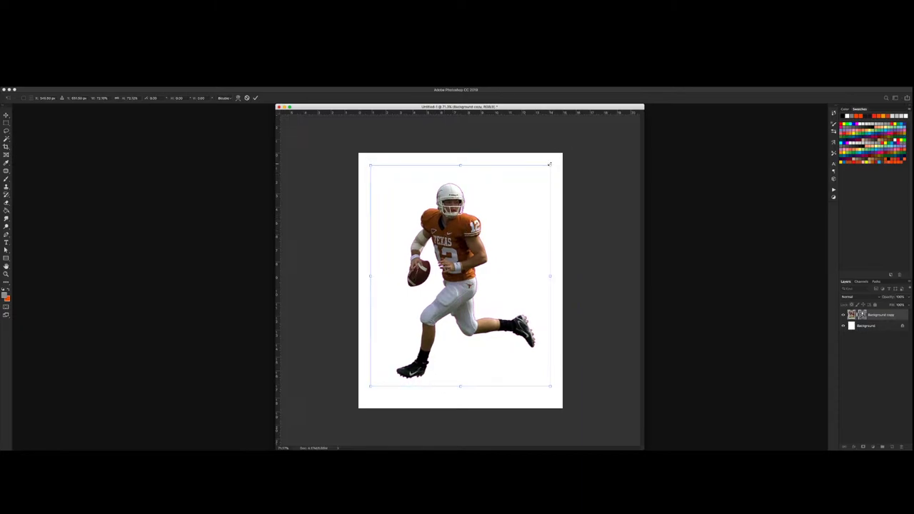
key(Return)
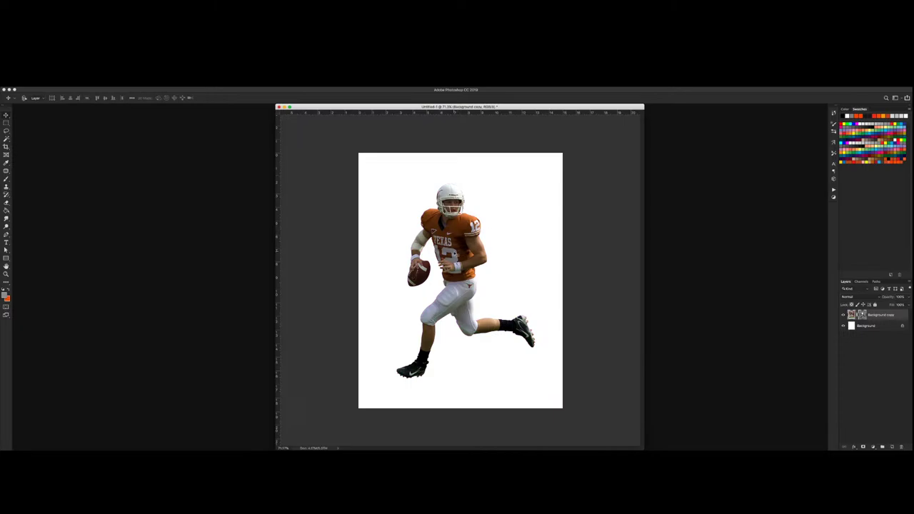
drag(463, 135, 468, 141)
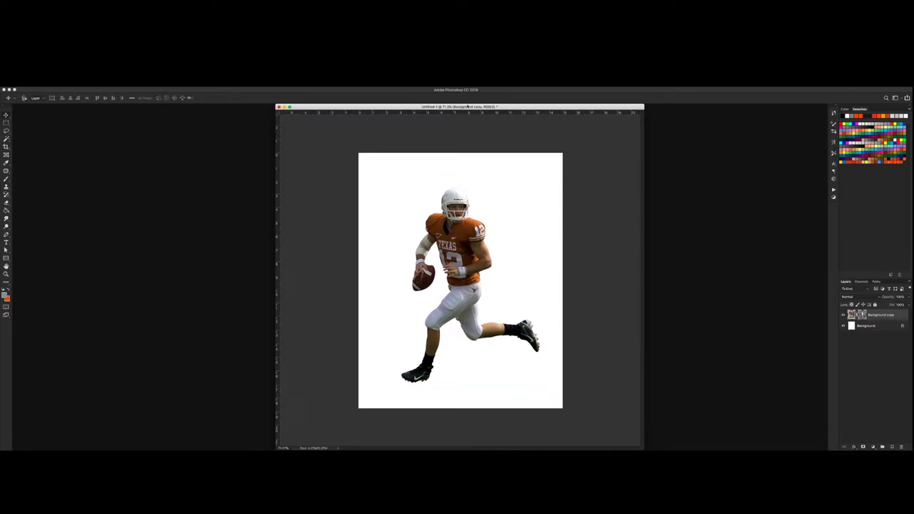
drag(468, 107, 358, 111)
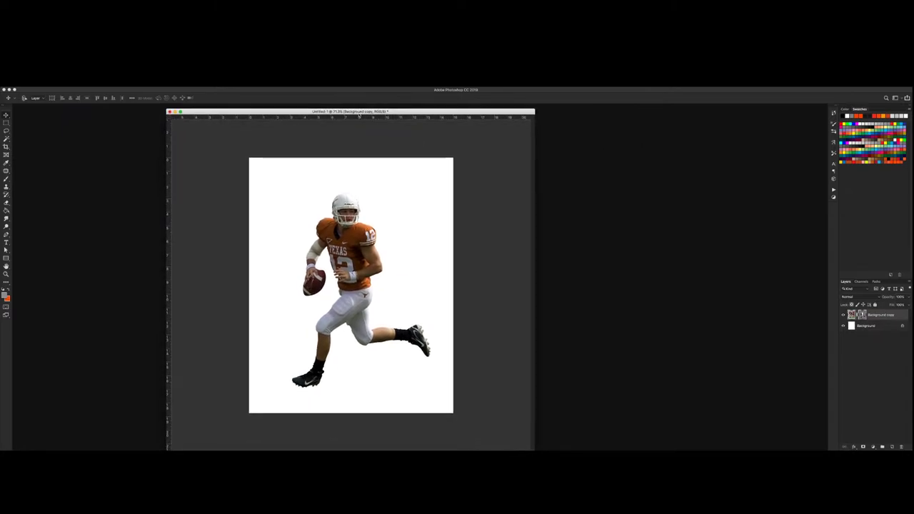
Paint-bucket fill a new Layer 1 above Background with orange, then duplicate the player layer.
click(872, 328)
key(ctrl+shift+alt+n)
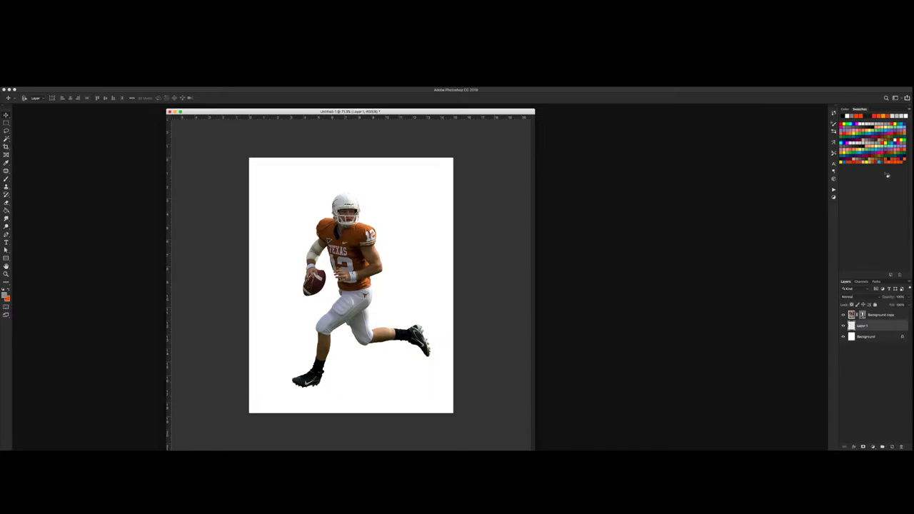
key(g)
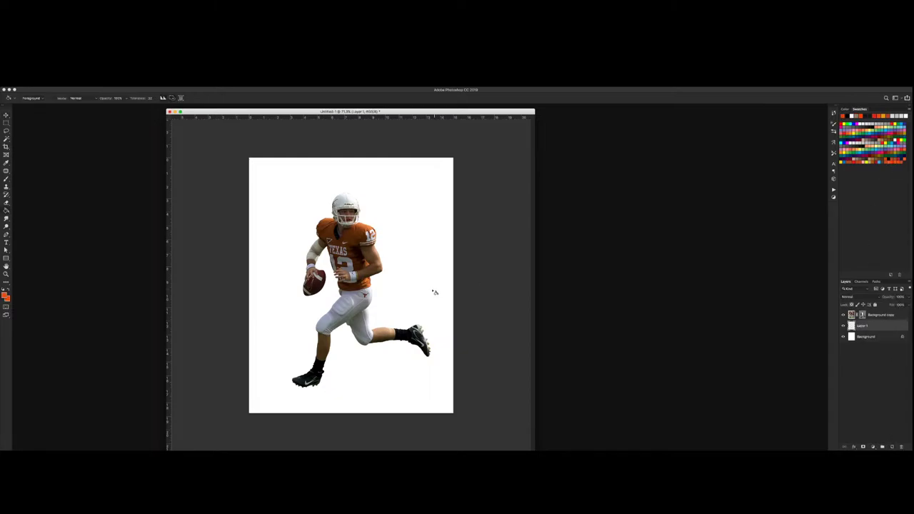
click(401, 295)
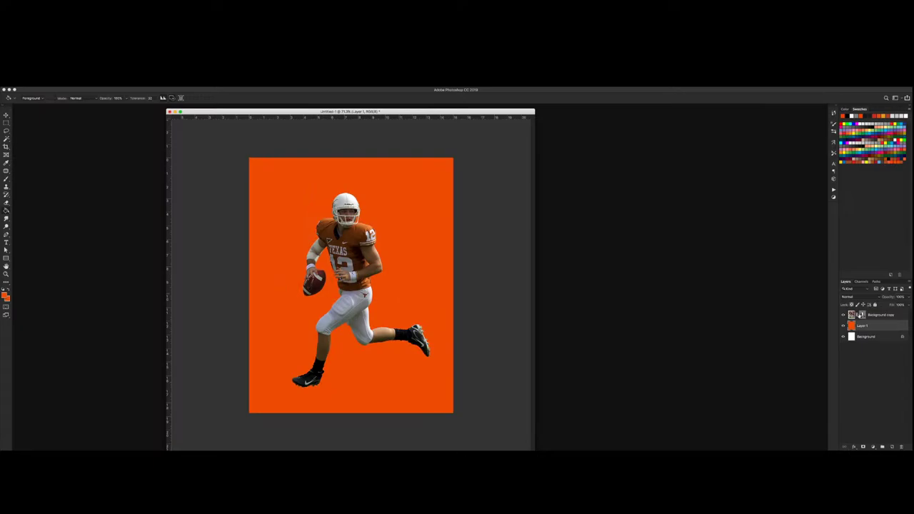
click(878, 316)
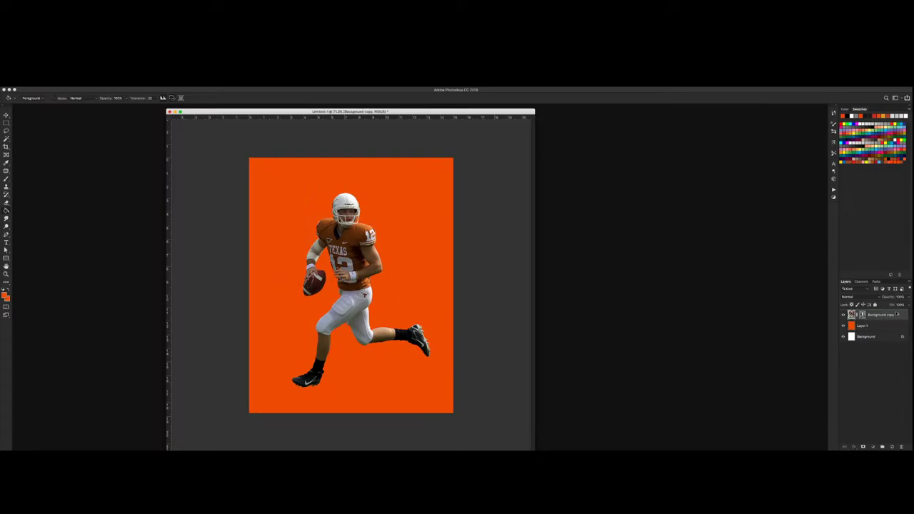
key(ctrl+j)
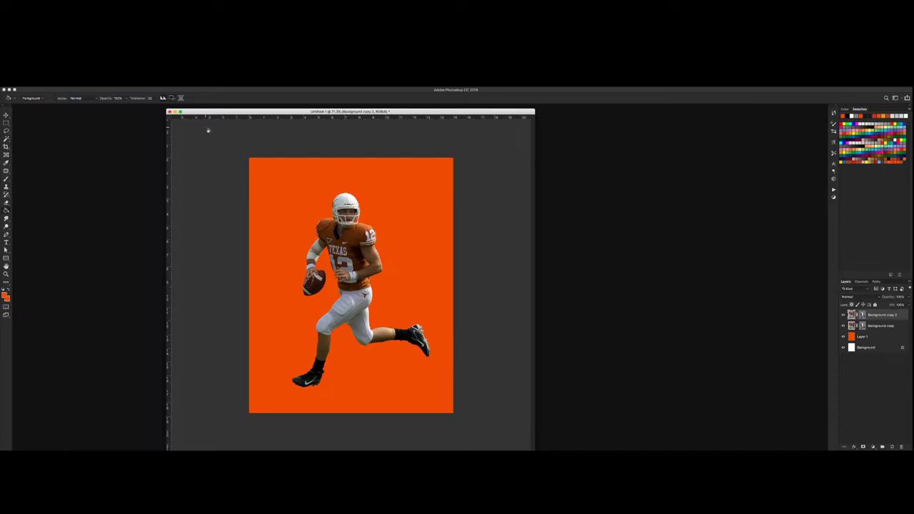
Try Color Efex Pro 4, then add a clipped Hue/Saturation layer with Saturation about +34.
click(132, 86)
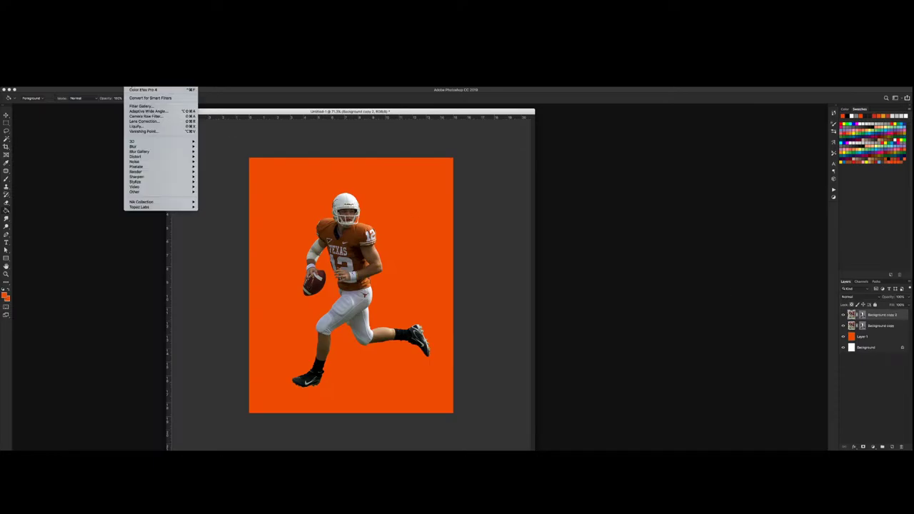
click(132, 89)
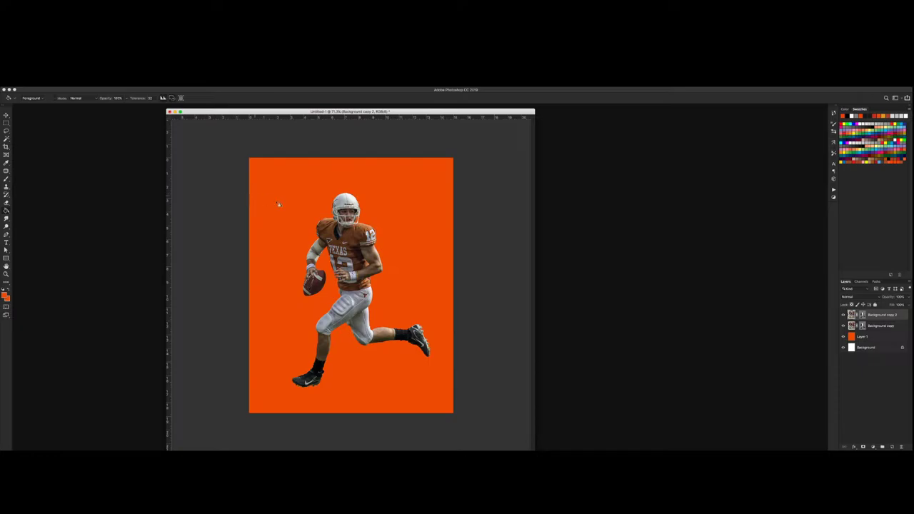
click(835, 198)
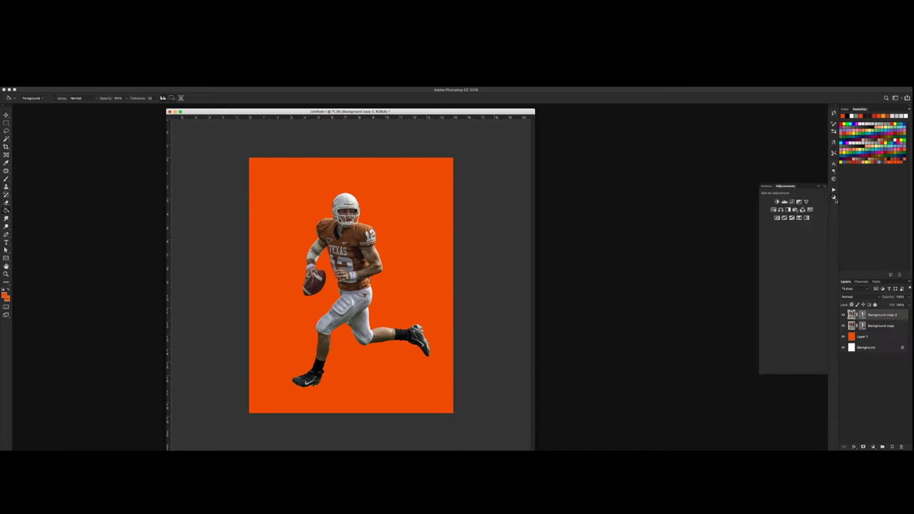
click(780, 209)
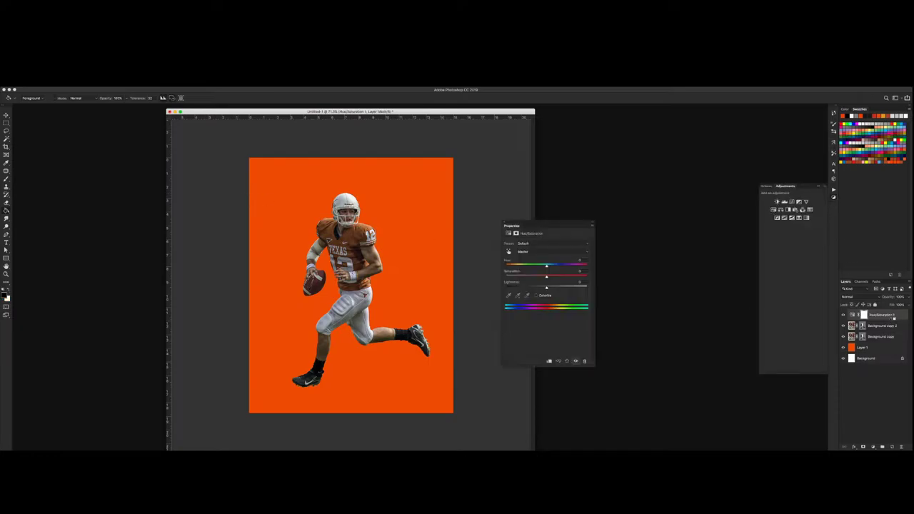
alt+click(878, 320)
drag(547, 277, 568, 279)
Close the Properties panel and drag the grey concrete texture file from Finder onto the poster.
click(503, 223)
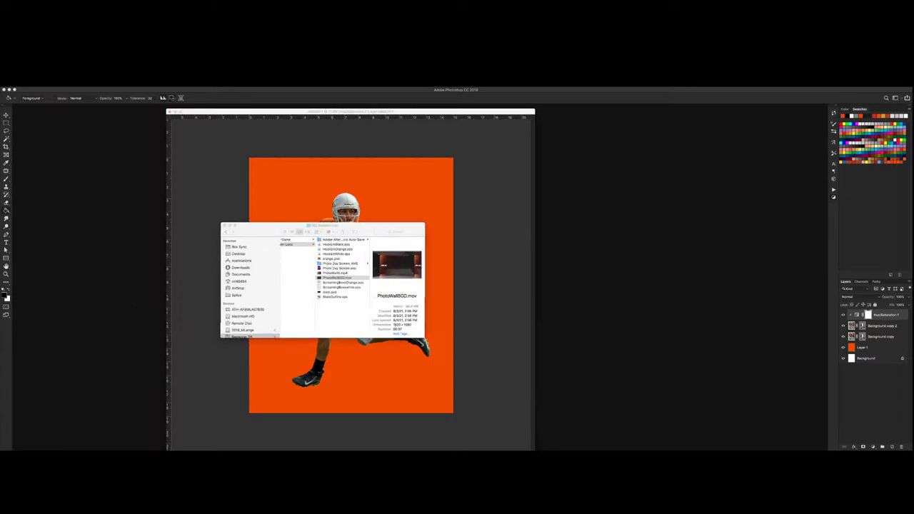
drag(259, 232, 246, 234)
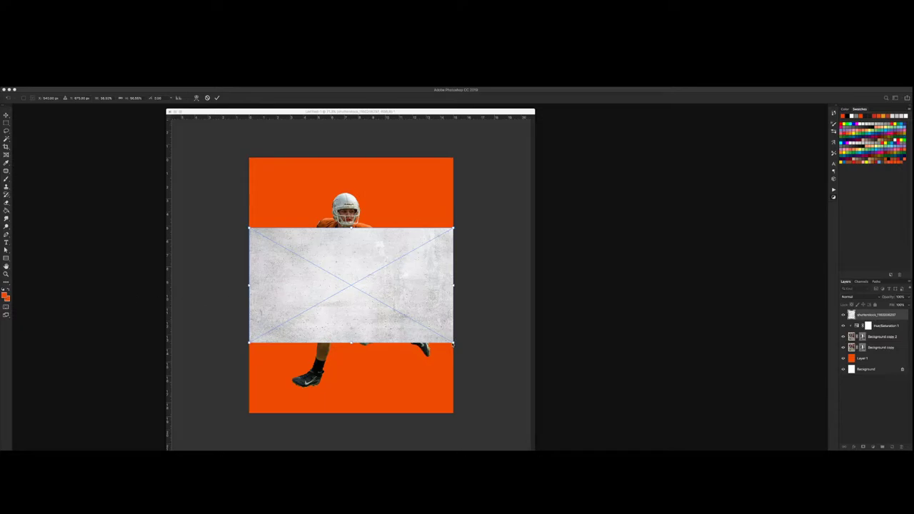
Rotate the concrete texture and scale it past the canvas edges, then commit the transform.
drag(462, 346, 334, 334)
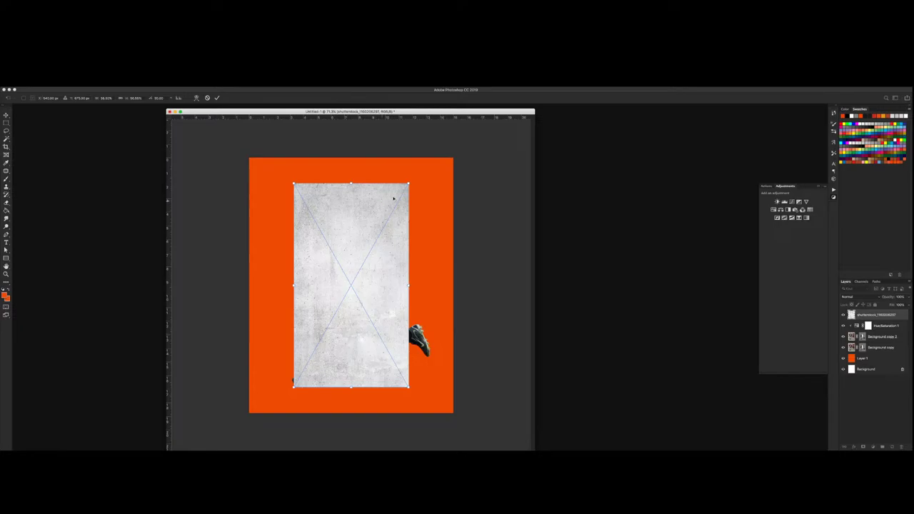
drag(407, 184, 487, 124)
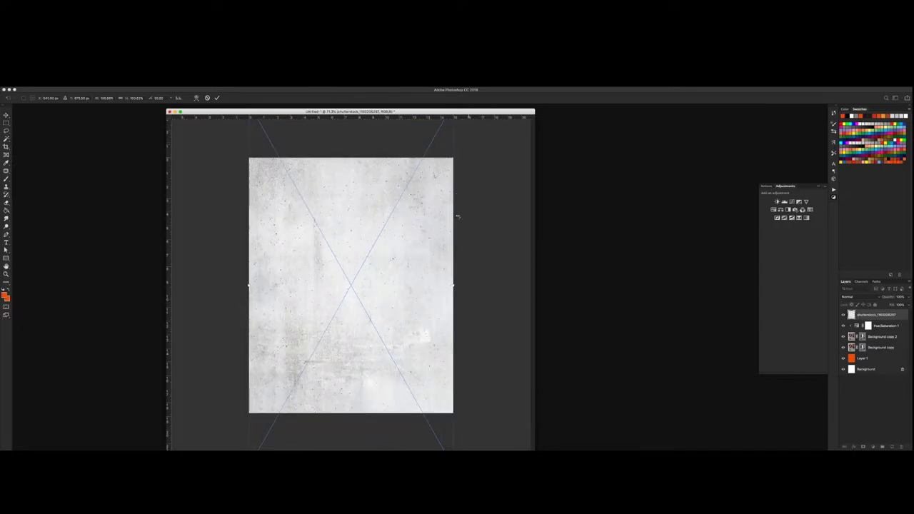
key(g)
key(Return)
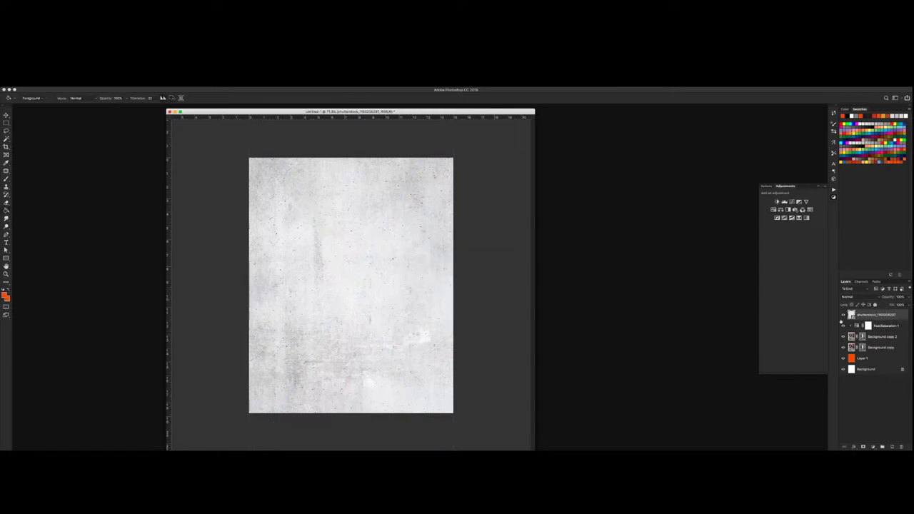
Set the texture layer to Linear Burn and move it below the player layers.
click(849, 296)
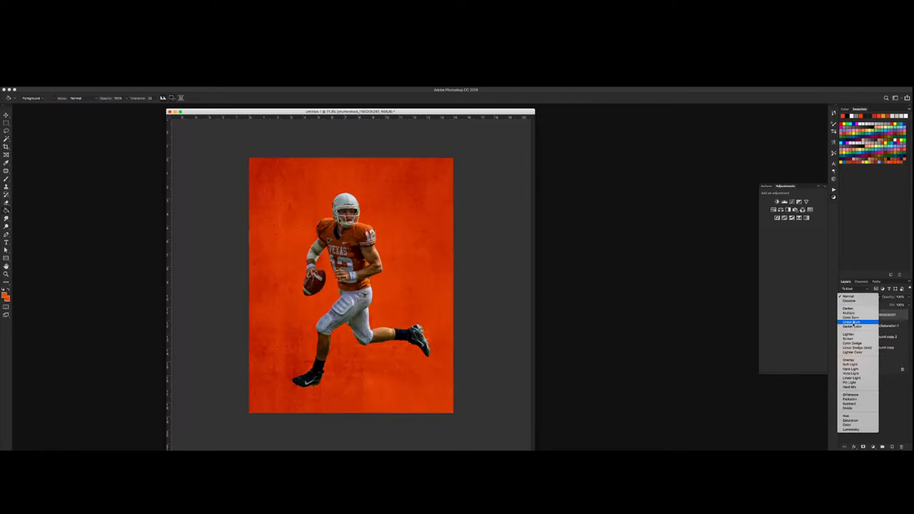
click(852, 323)
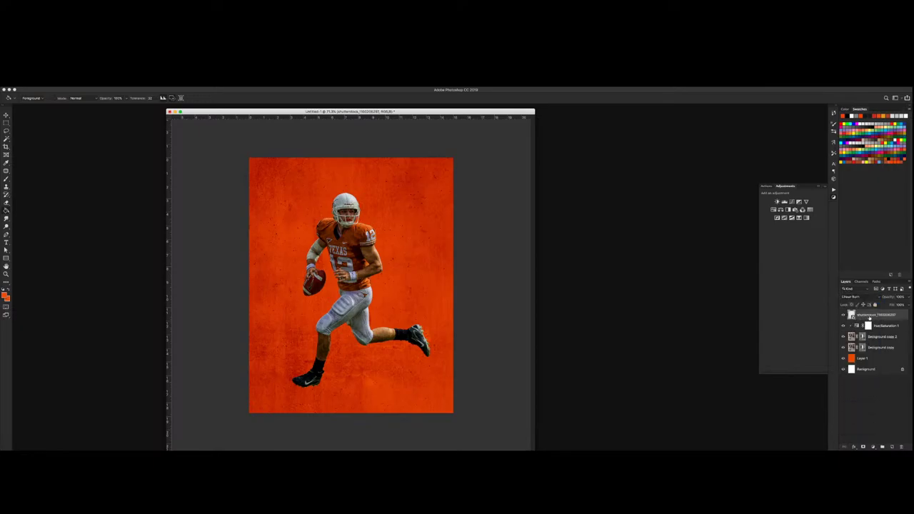
drag(869, 318, 874, 347)
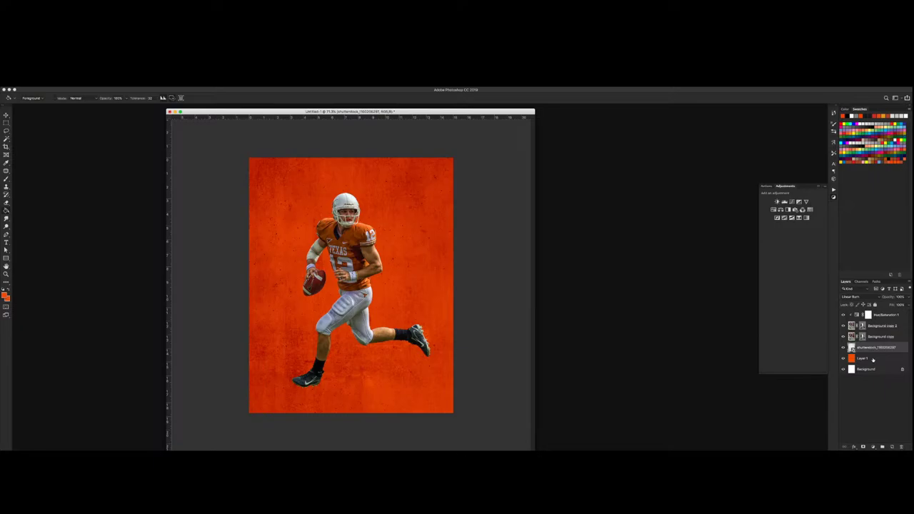
Select the orange Layer 1 and bring up the saved actions list.
click(872, 359)
click(833, 190)
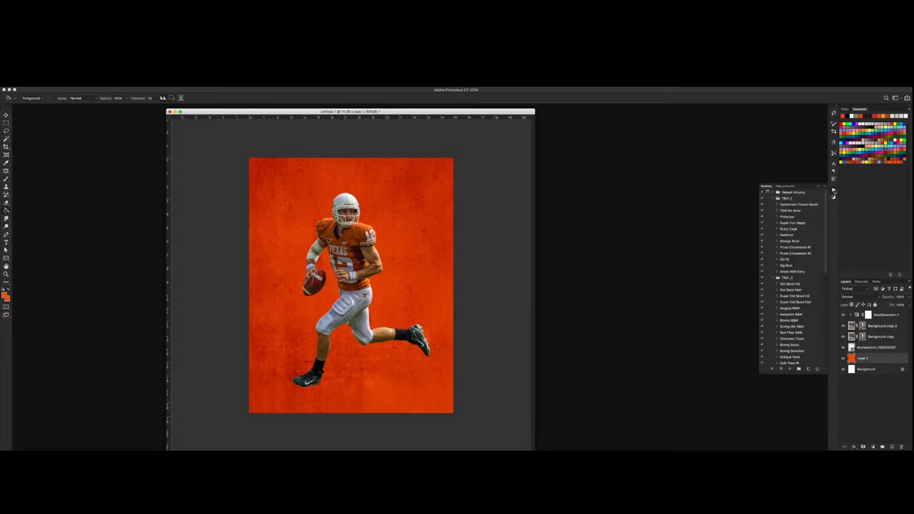
scroll(789, 294, down, 3)
Play the 'Burn-Out copy' action past its warning and add a mask to the Burn-Out group.
scroll(790, 294, down, 3)
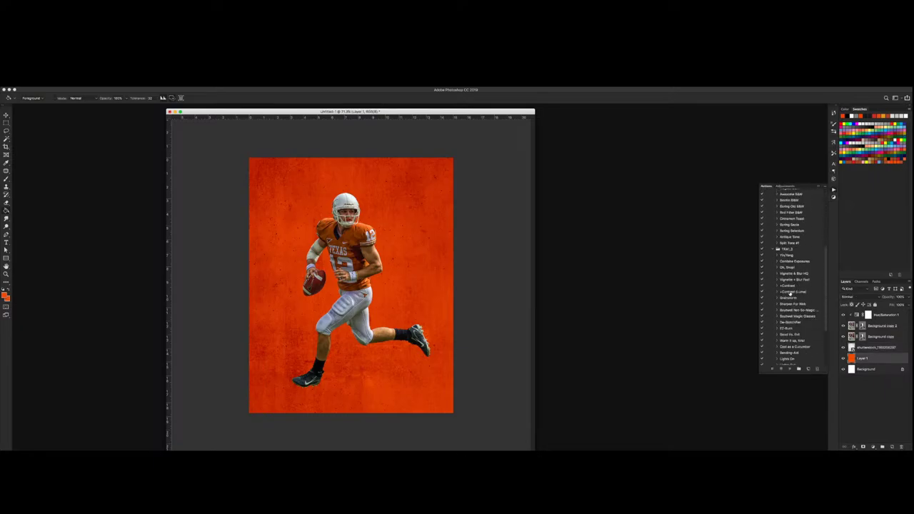
scroll(792, 300, down, 3)
scroll(799, 324, down, 2)
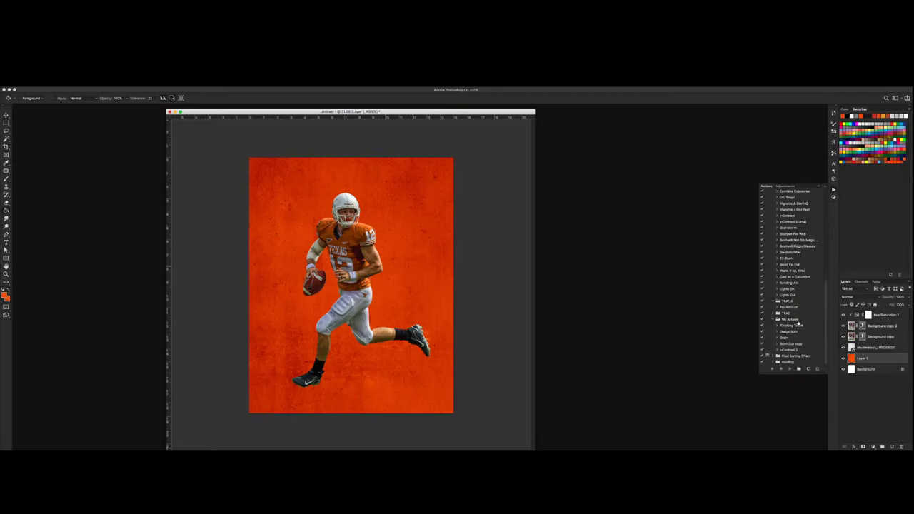
click(795, 343)
click(791, 368)
click(485, 201)
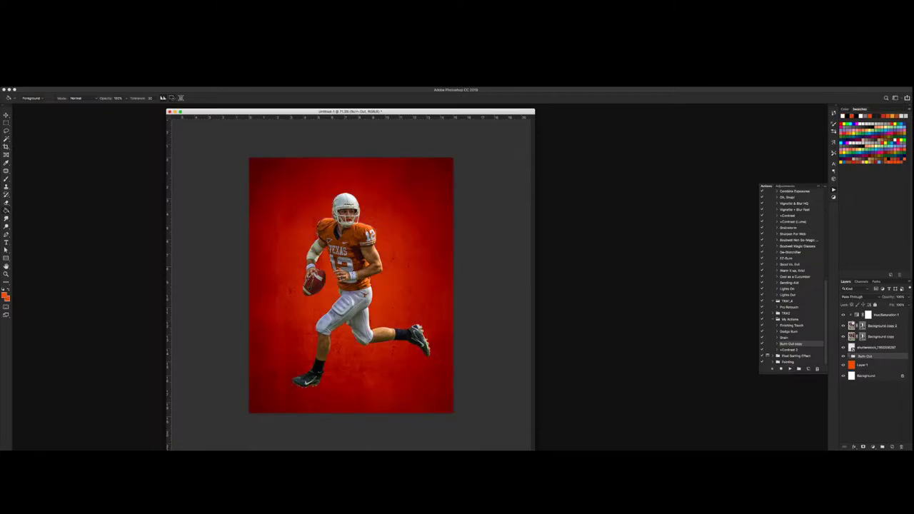
click(862, 446)
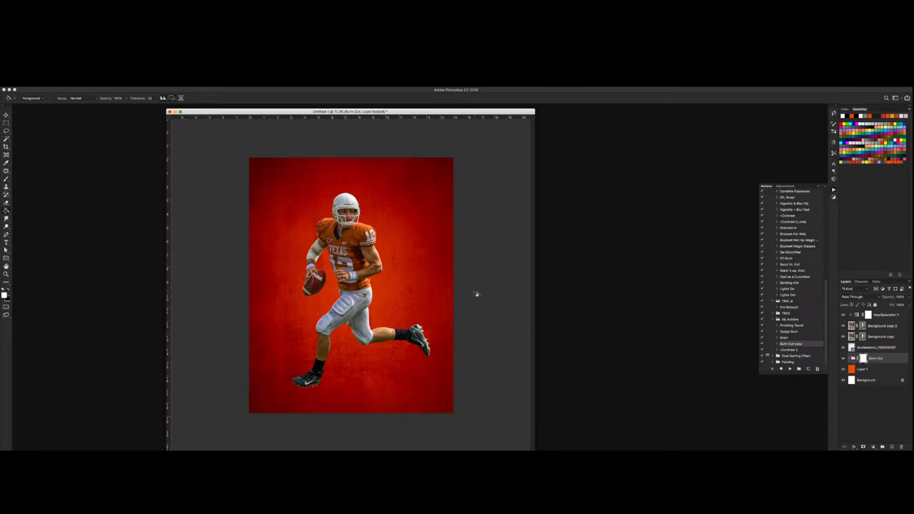
Paint black with a large brush on the Burn-Out mask to brighten the area behind the player.
key(b)
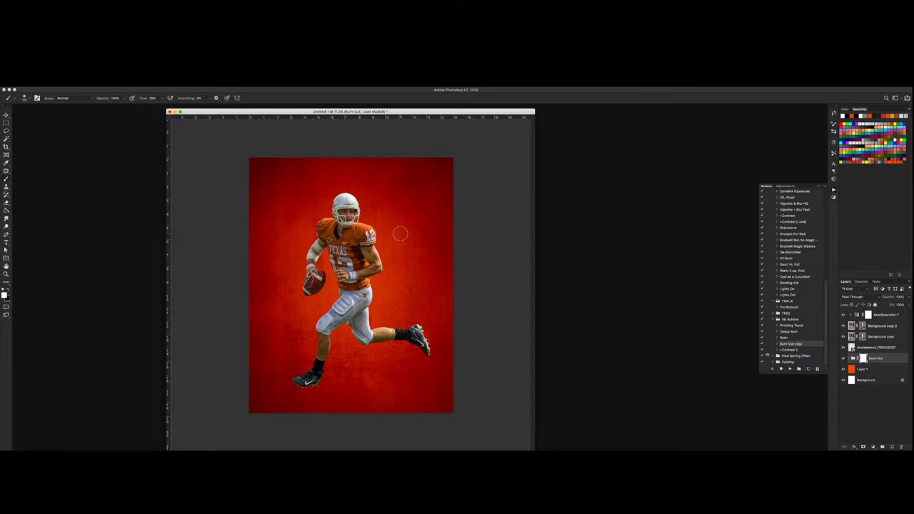
key(bracketright)
key(bracketright)
key(bracketright)
key(bracketright)
key(bracketright)
key(bracketright)
key(bracketright)
key(bracketright)
key(bracketright)
key(bracketright)
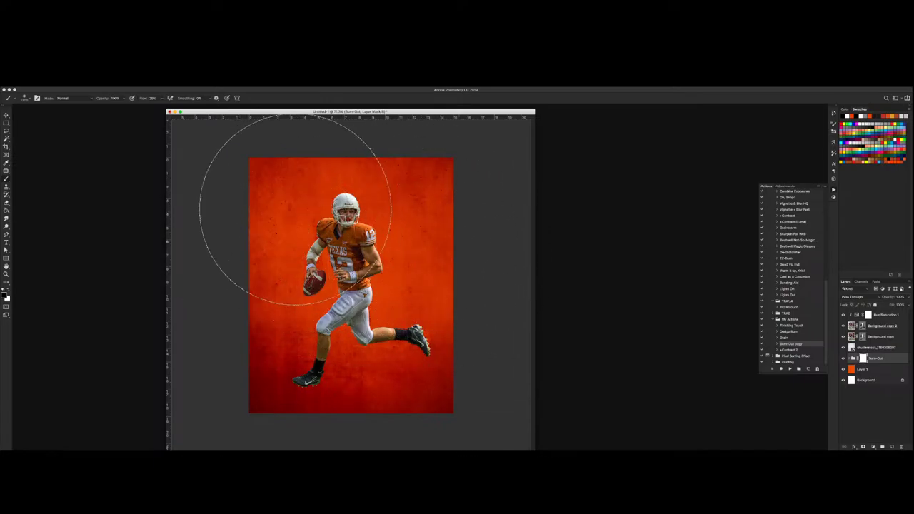
drag(295, 209, 375, 257)
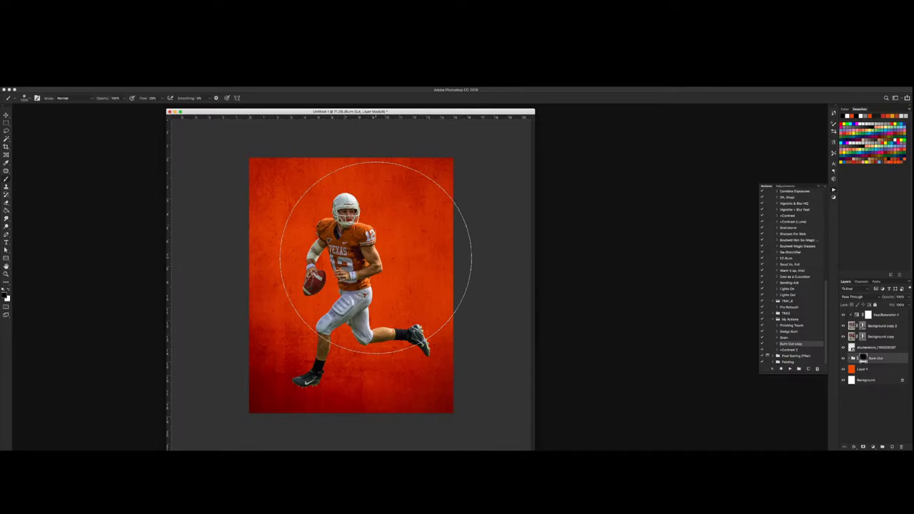
key(v)
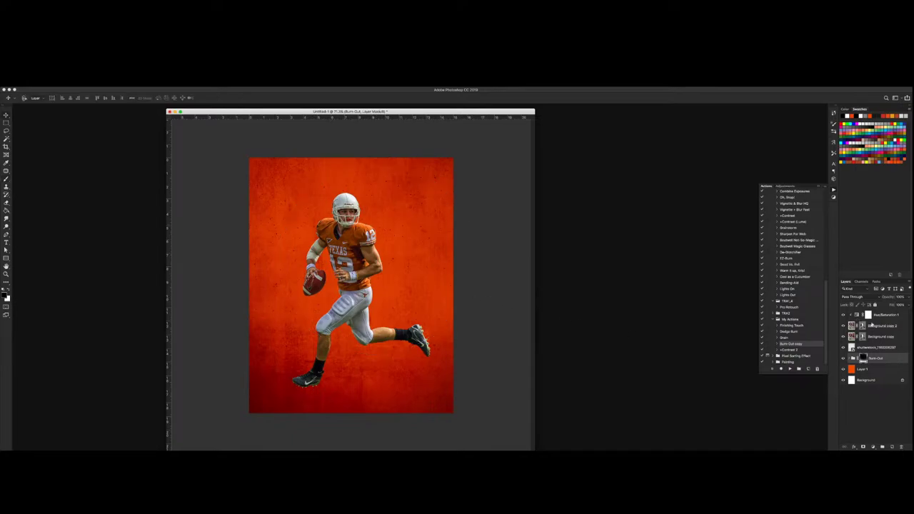
Add a Levels adjustment above Background copy 2 and lower the white input to about 243.
click(905, 330)
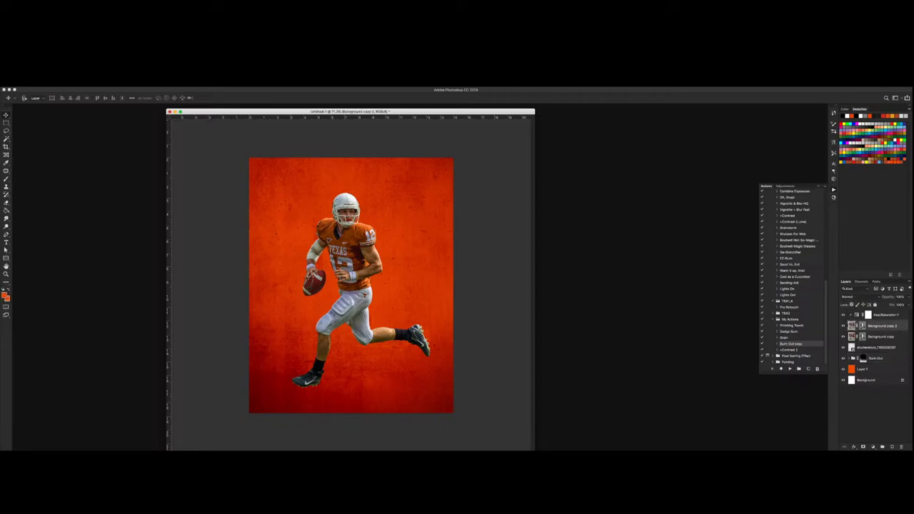
click(784, 186)
click(784, 201)
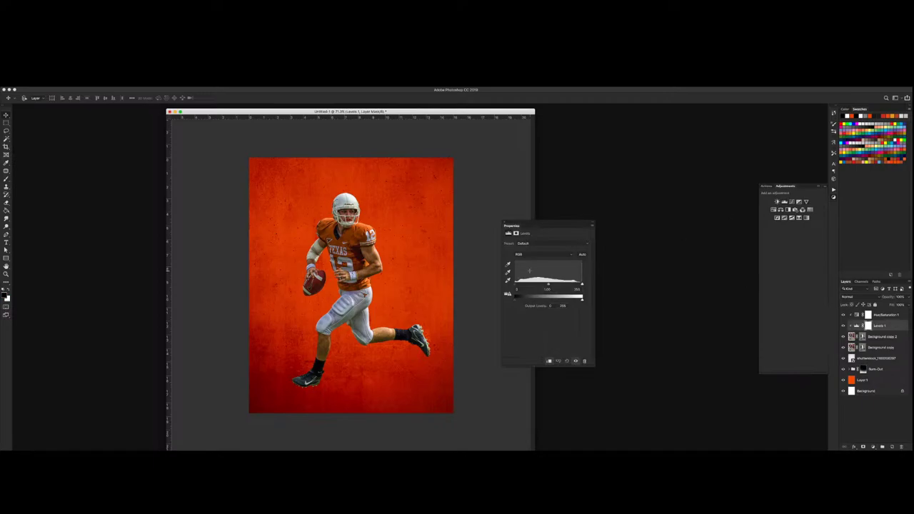
click(517, 286)
drag(581, 285, 578, 285)
Nudge the Reds hue and saturation slightly lower in the Hue/Saturation adjustment.
click(856, 316)
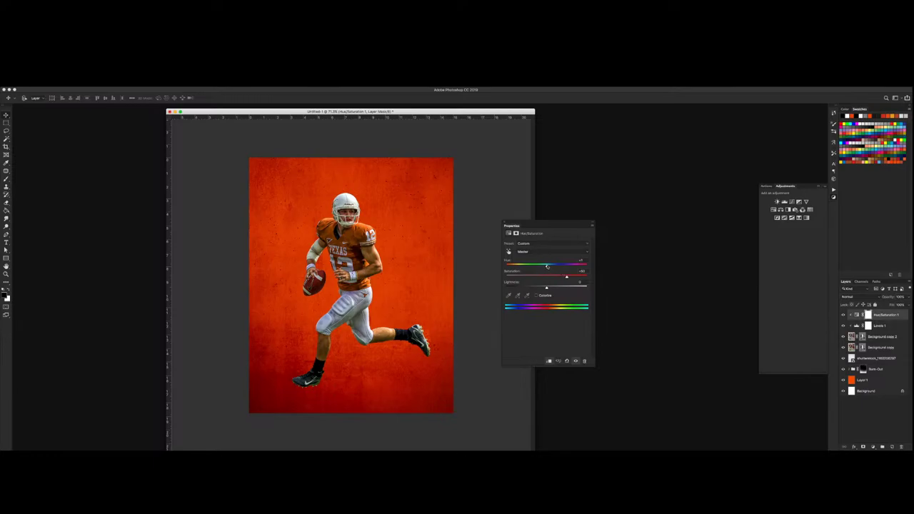
click(546, 253)
click(547, 255)
drag(547, 266, 543, 266)
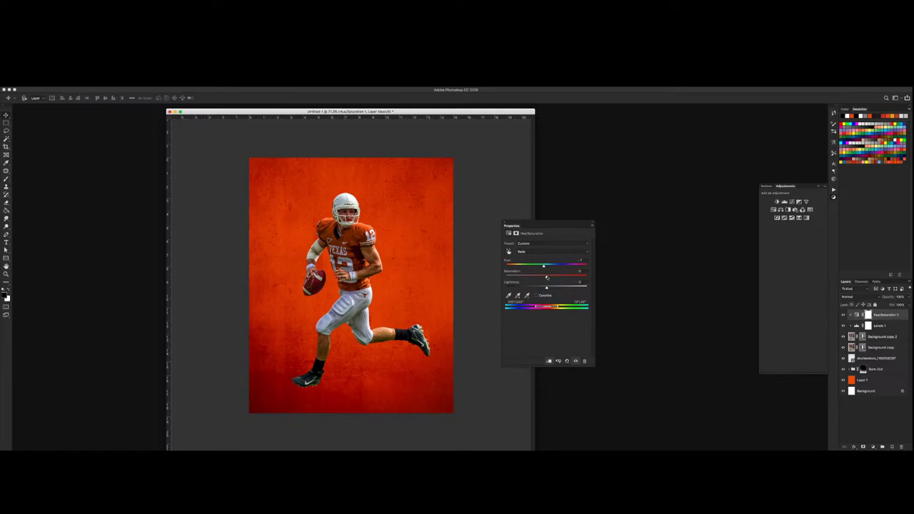
drag(548, 277, 544, 278)
click(505, 223)
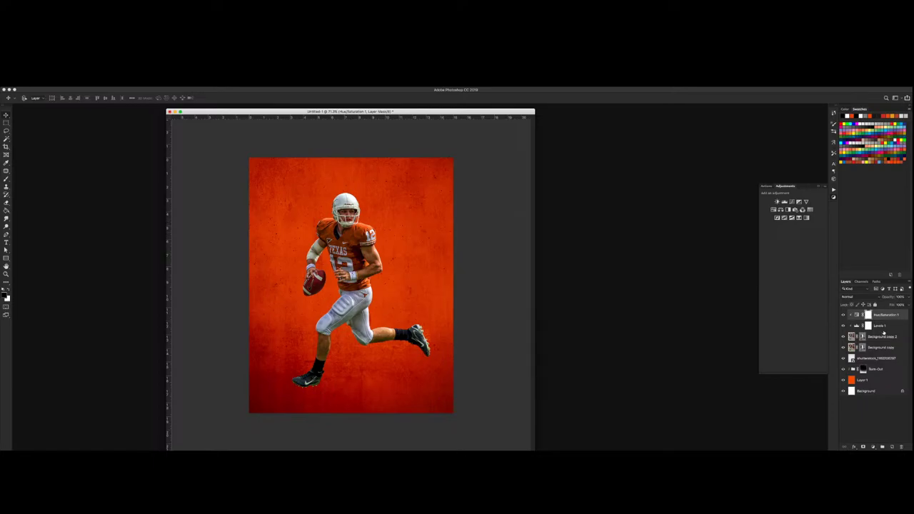
Set the Greens range saturation to its minimum in the Hue/Saturation adjustment.
click(856, 315)
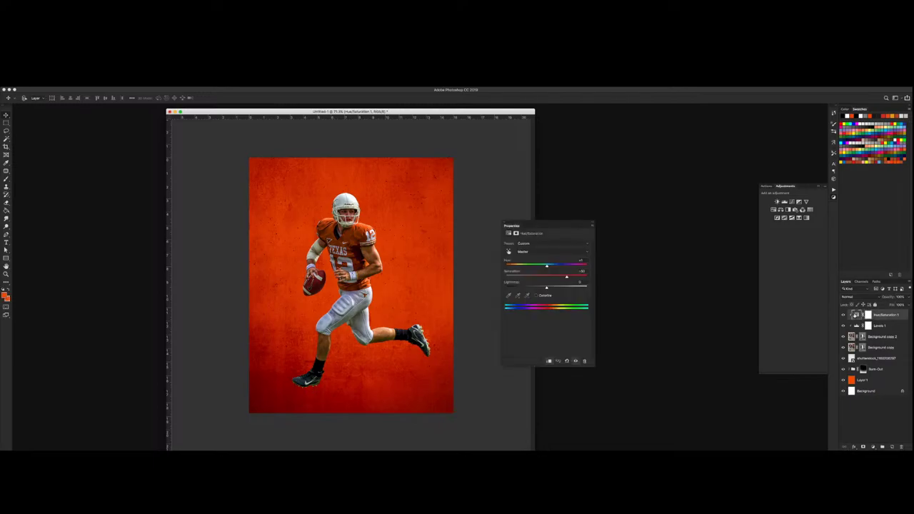
click(521, 252)
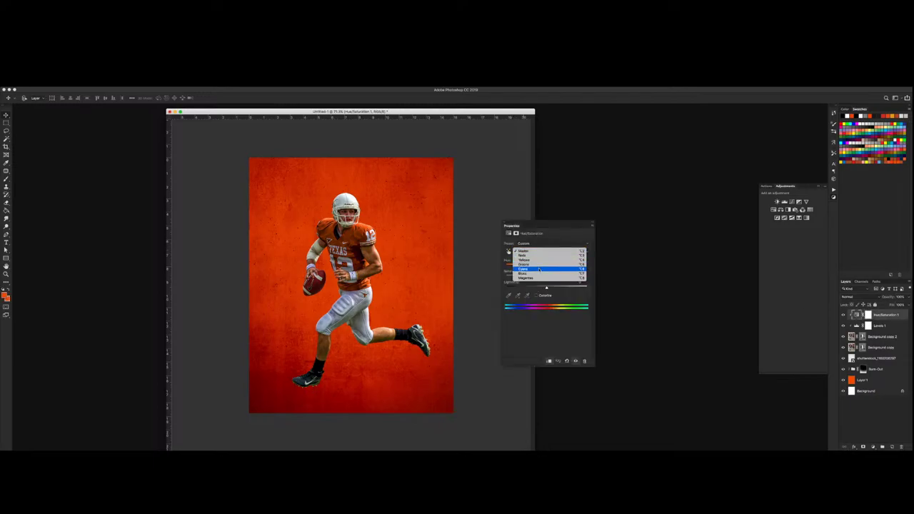
click(528, 275)
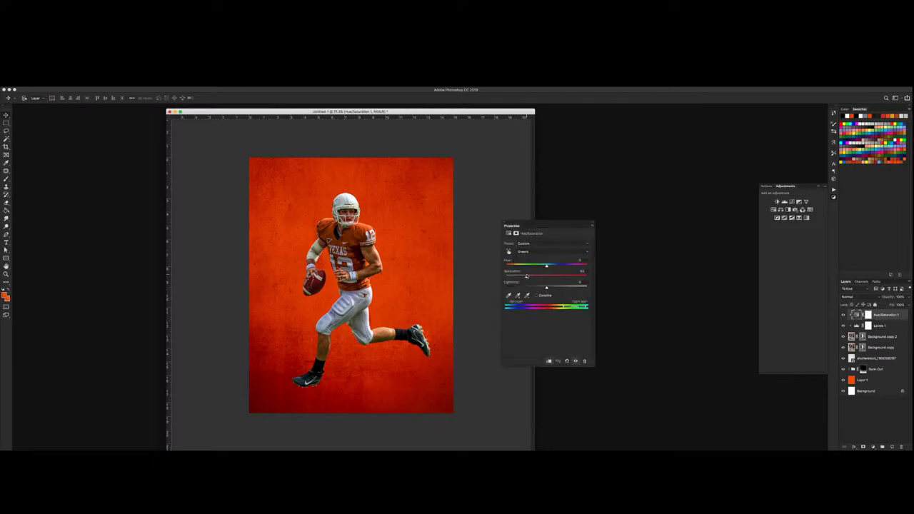
drag(508, 275, 507, 276)
Add a new layer filled with orange and set its blend mode to Soft Light.
click(892, 447)
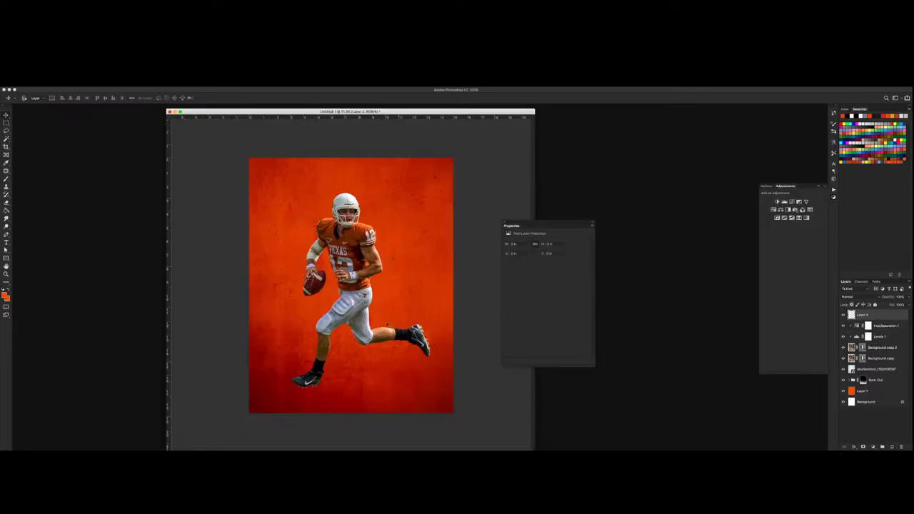
key(g)
click(371, 322)
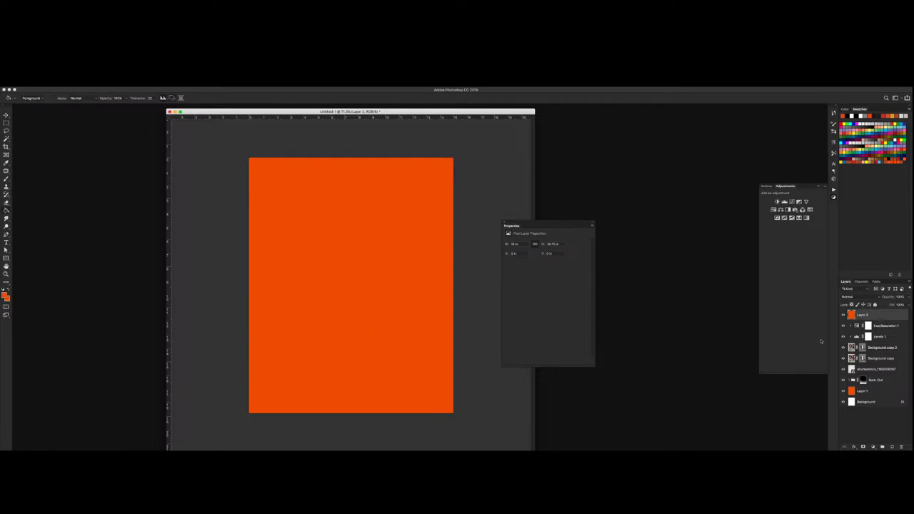
click(863, 296)
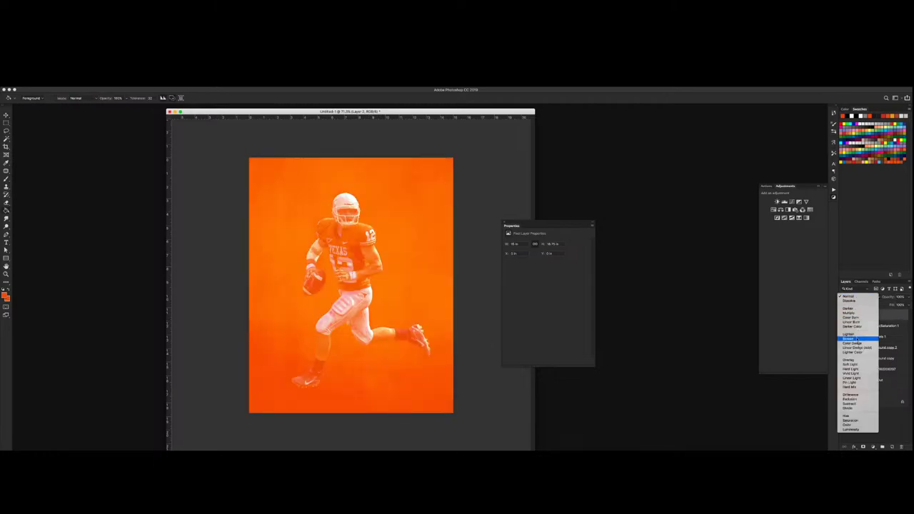
click(851, 367)
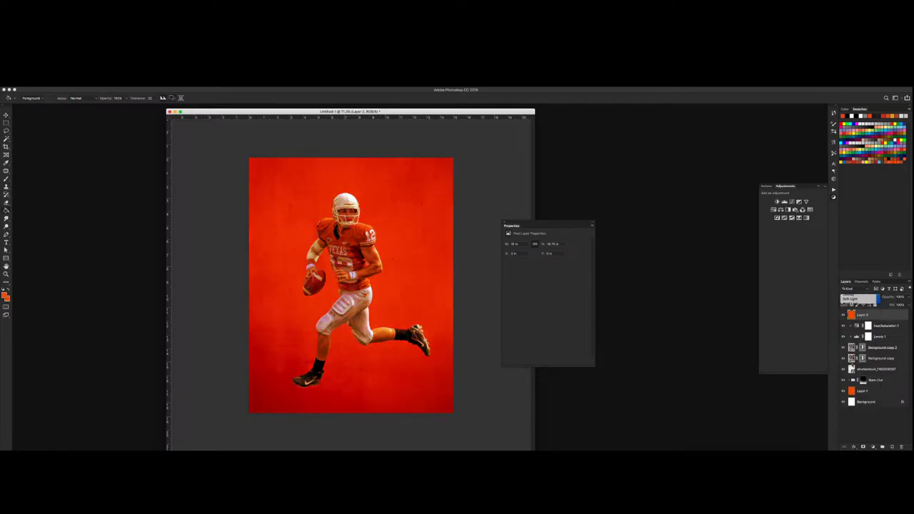
Split the Underlying Layer white slider in Blending Options to hide the orange over highlights.
click(886, 317)
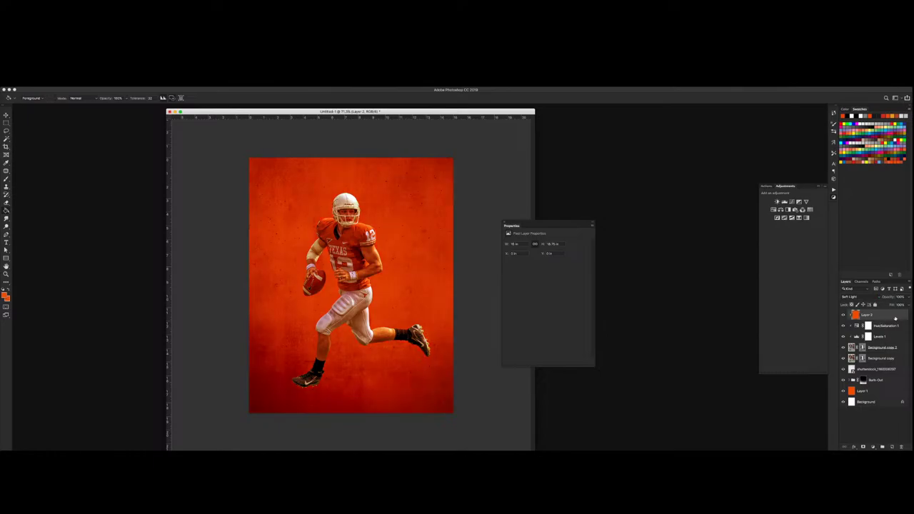
double_click(895, 318)
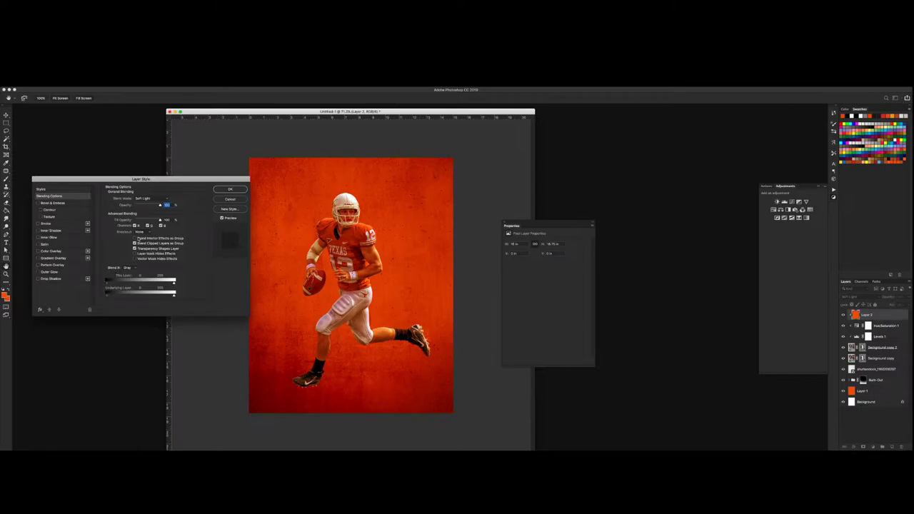
drag(173, 296, 130, 296)
drag(130, 297, 136, 297)
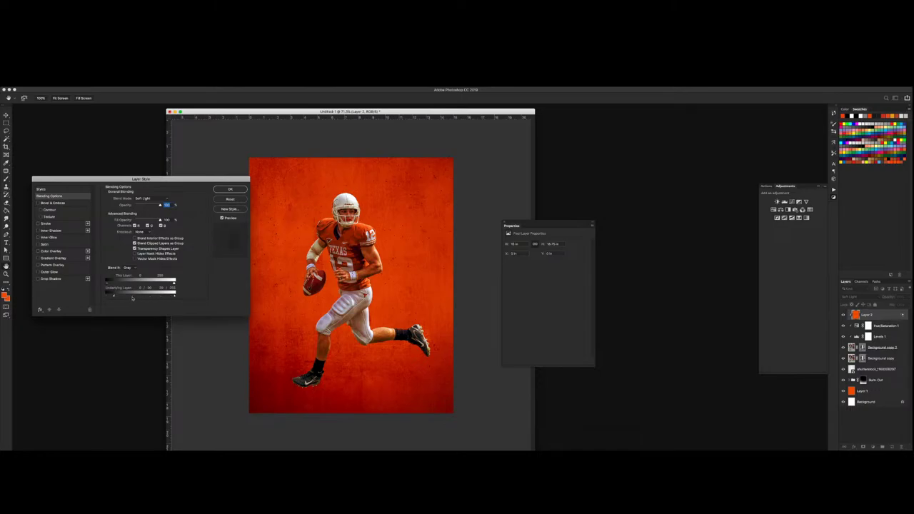
click(225, 189)
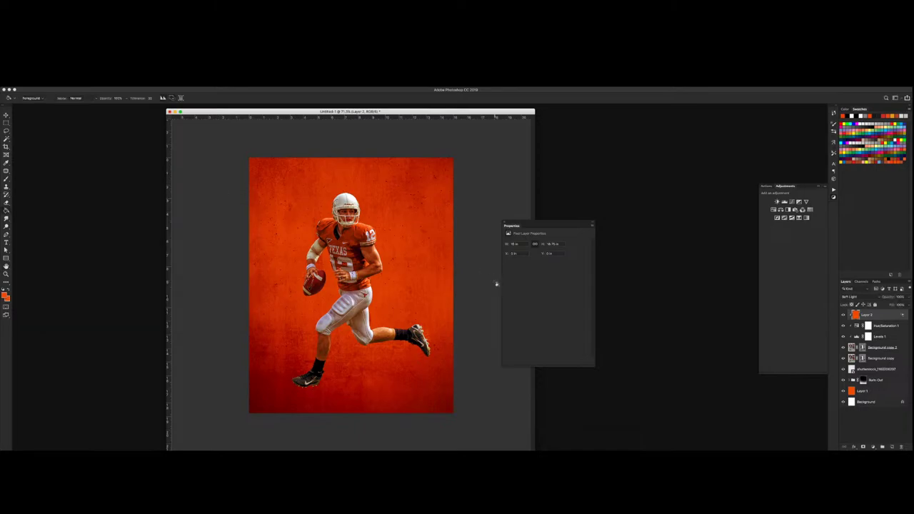
Paint a soft haze around the player on the Background copy layer mask with a smaller brush.
click(862, 359)
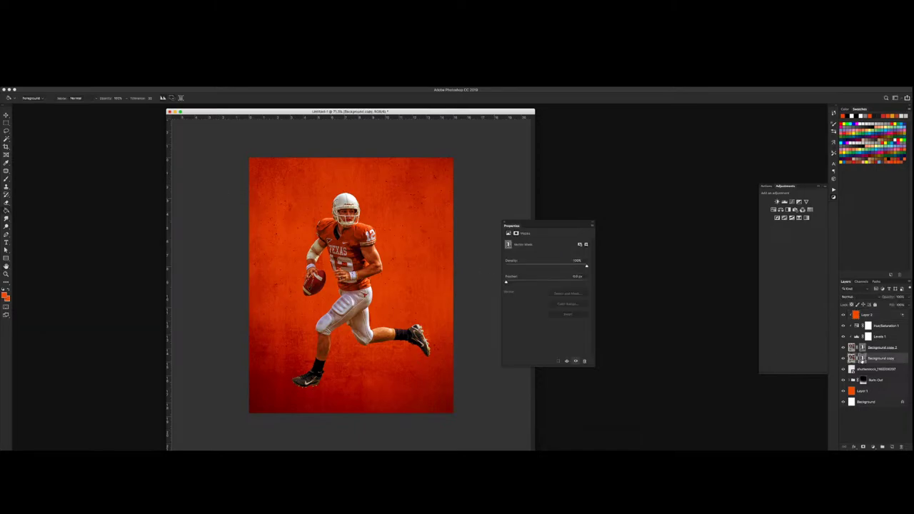
shift+click(862, 359)
shift+click(861, 359)
drag(862, 359, 866, 373)
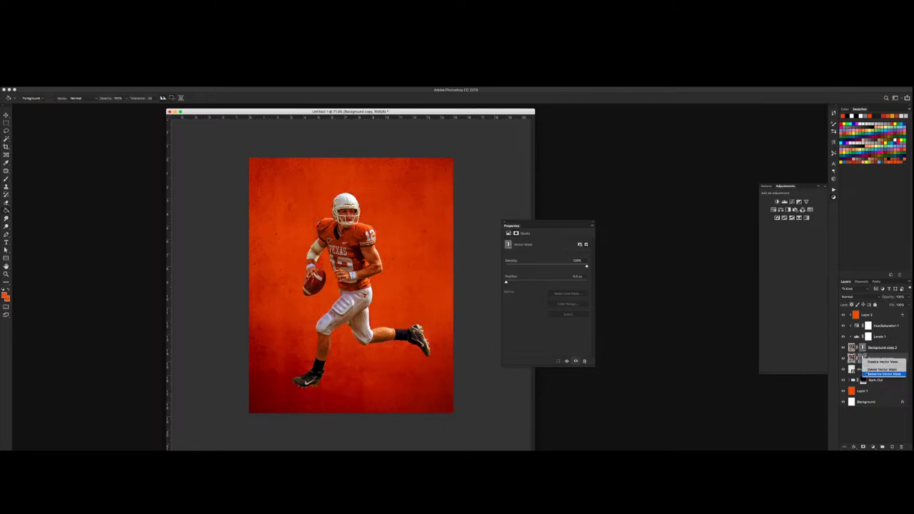
key(b)
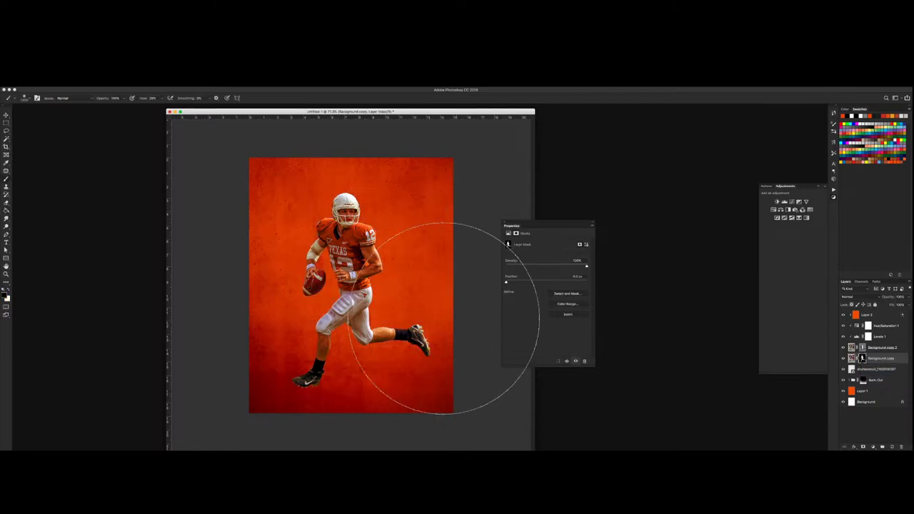
key(bracketleft)
key(bracketleft)
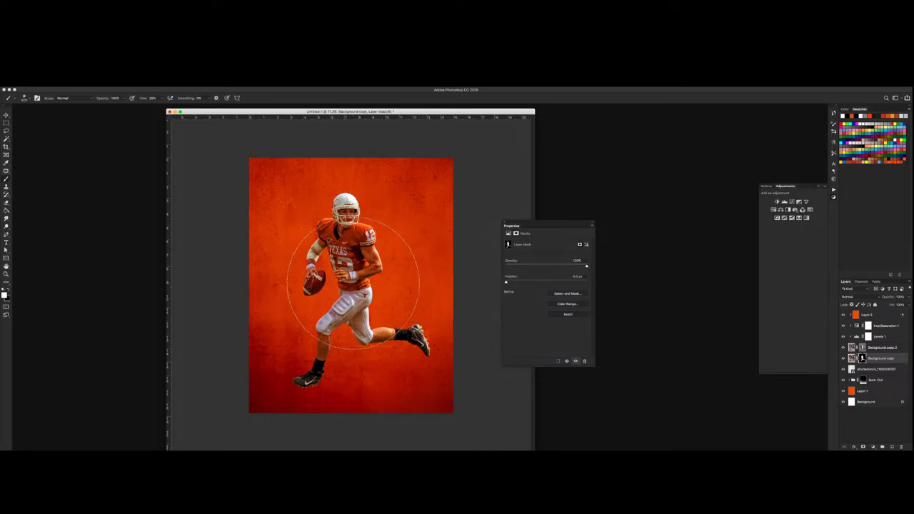
key(bracketleft)
mouse_move(353, 271)
mouse_down()
mouse_move(318, 264)
mouse_move(364, 207)
mouse_move(328, 214)
mouse_move(382, 293)
mouse_up()
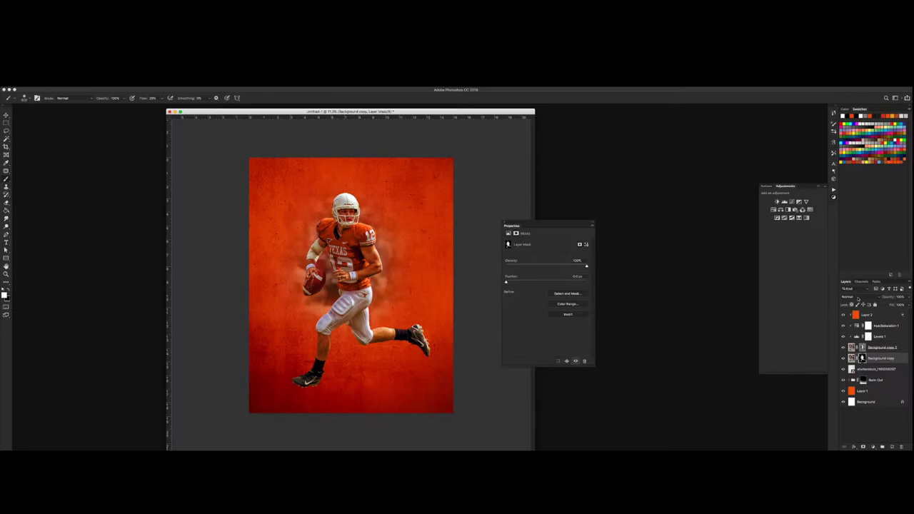
Set Background copy to Linear Dodge (Add) and duplicate Background copy 2 lower in the stack.
click(856, 296)
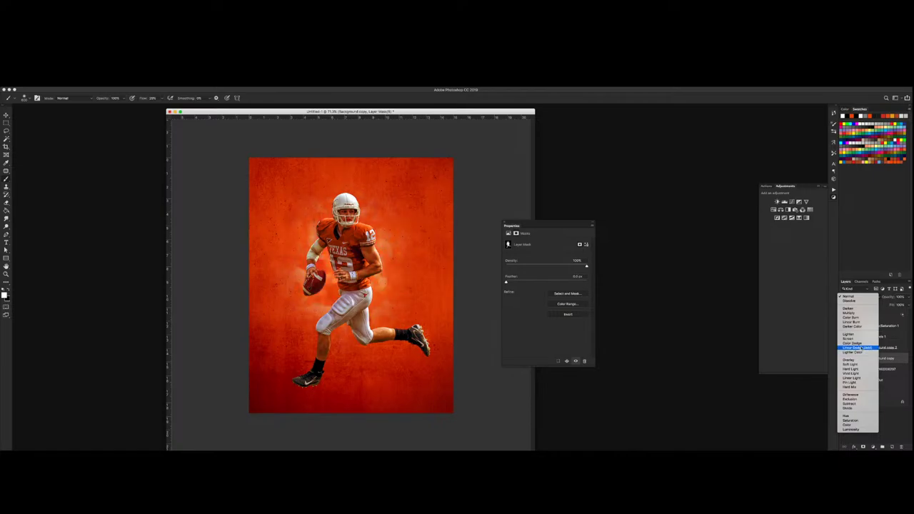
click(860, 348)
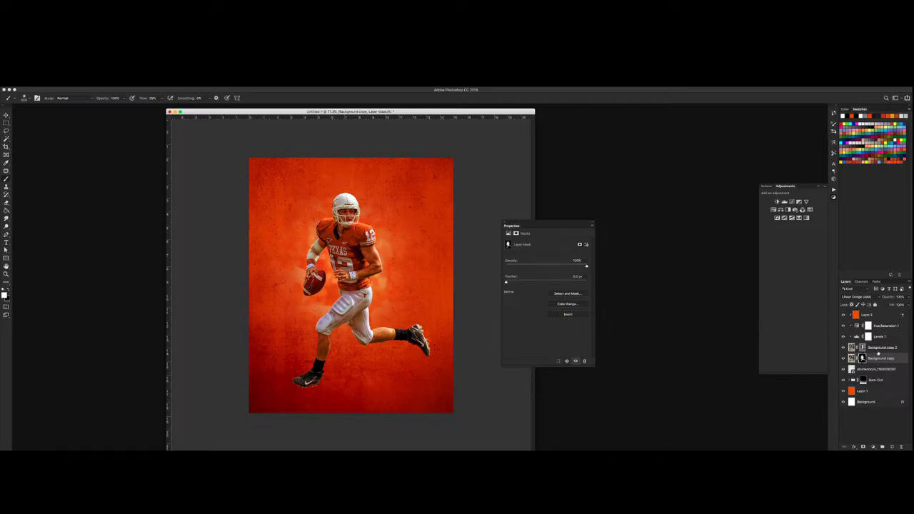
click(878, 349)
drag(878, 352, 878, 366)
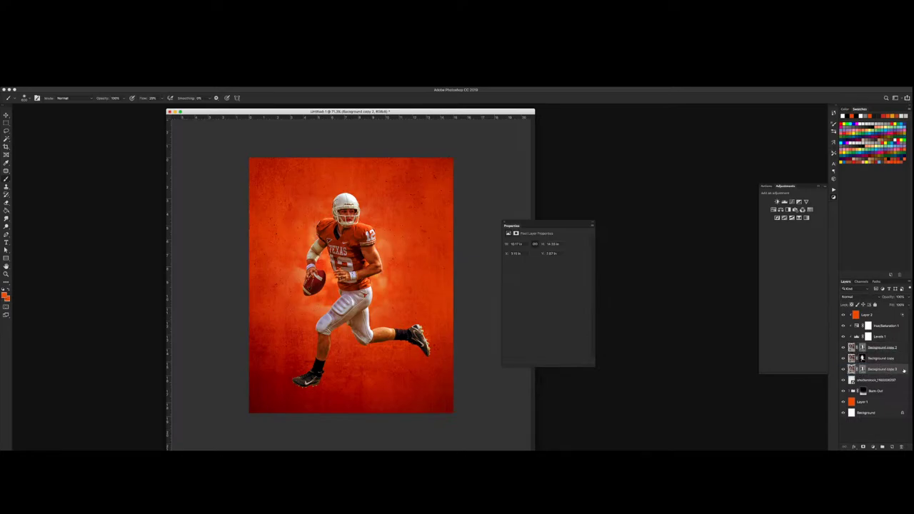
Give Background copy 3 a grey Color Overlay and close the floating Properties panel.
double_click(905, 370)
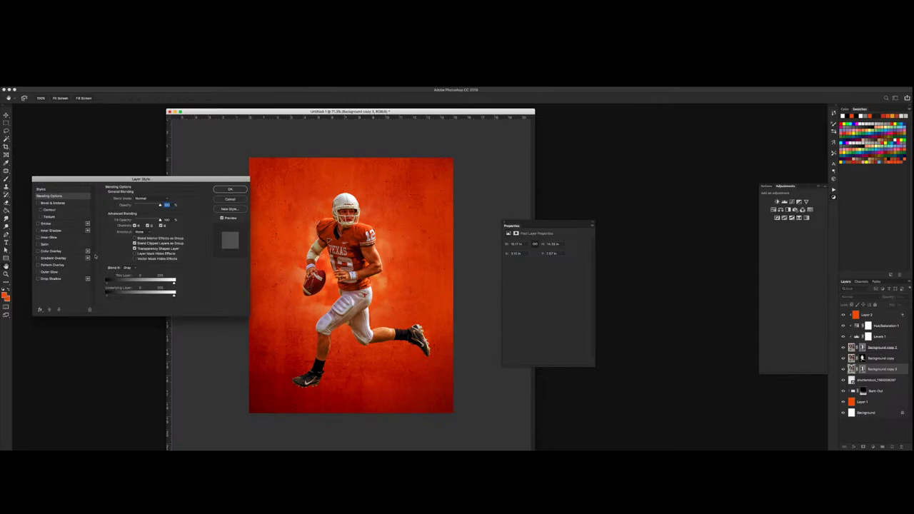
click(56, 252)
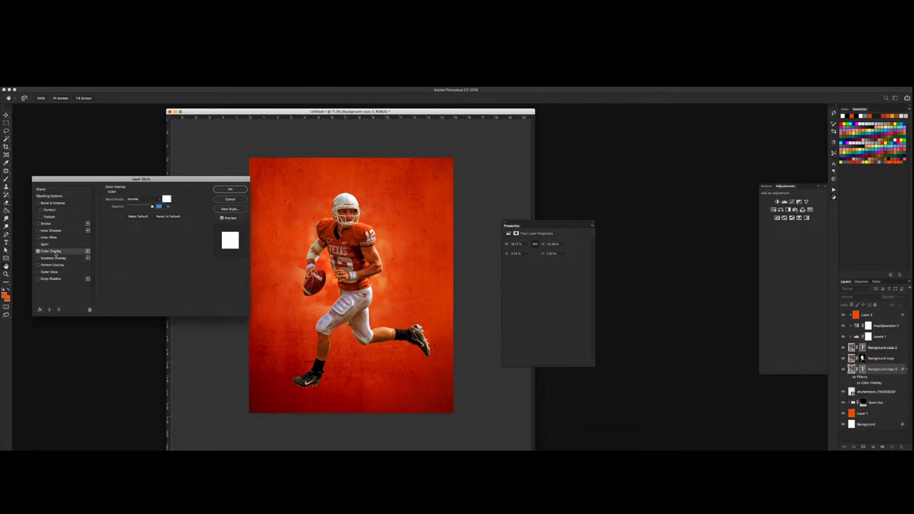
click(166, 200)
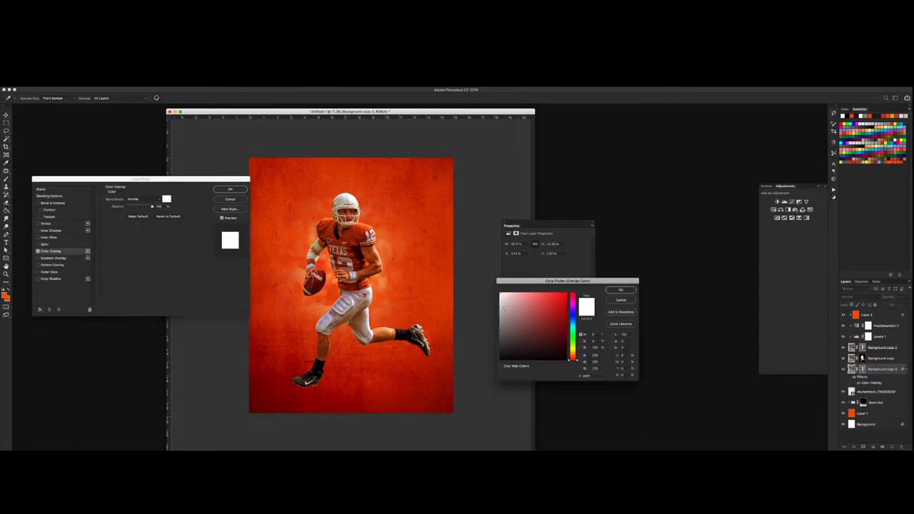
click(503, 330)
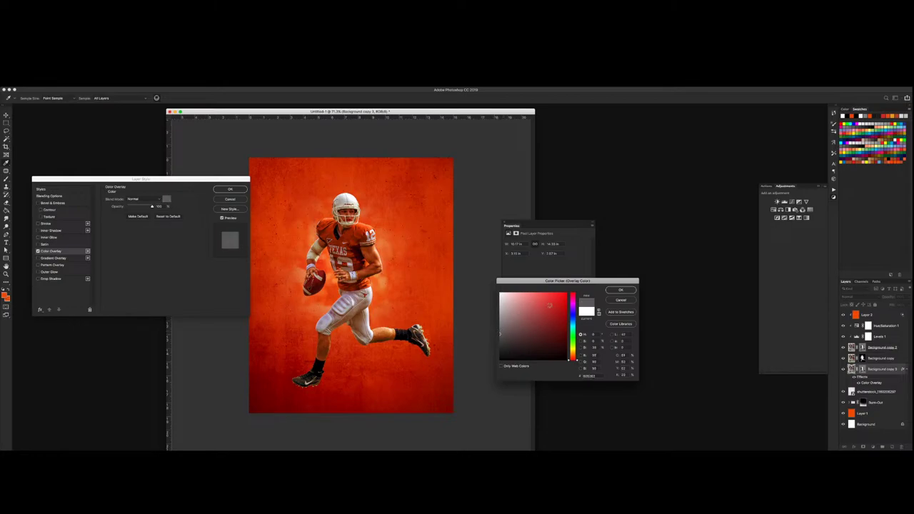
click(611, 291)
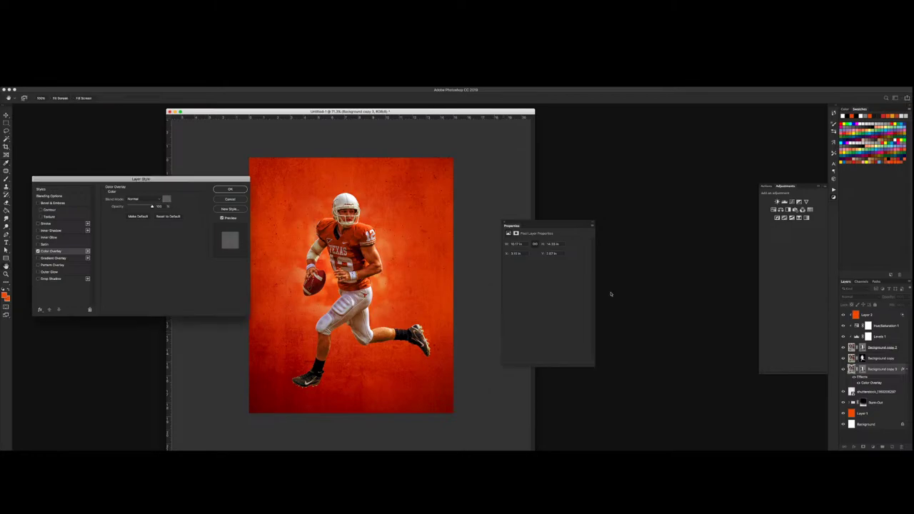
click(230, 189)
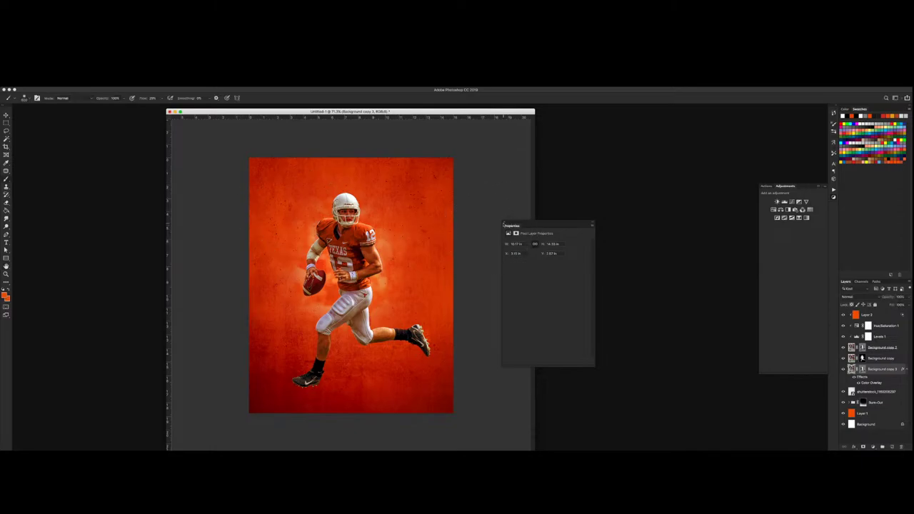
click(833, 197)
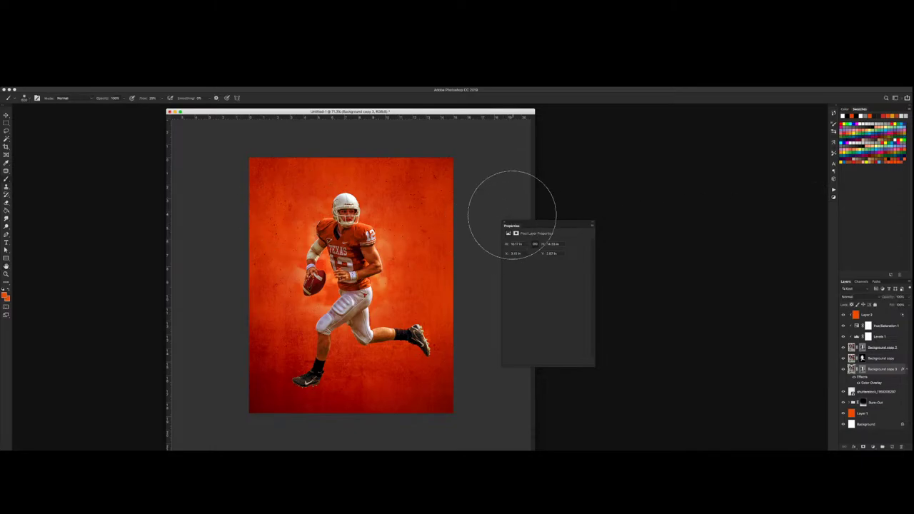
click(504, 223)
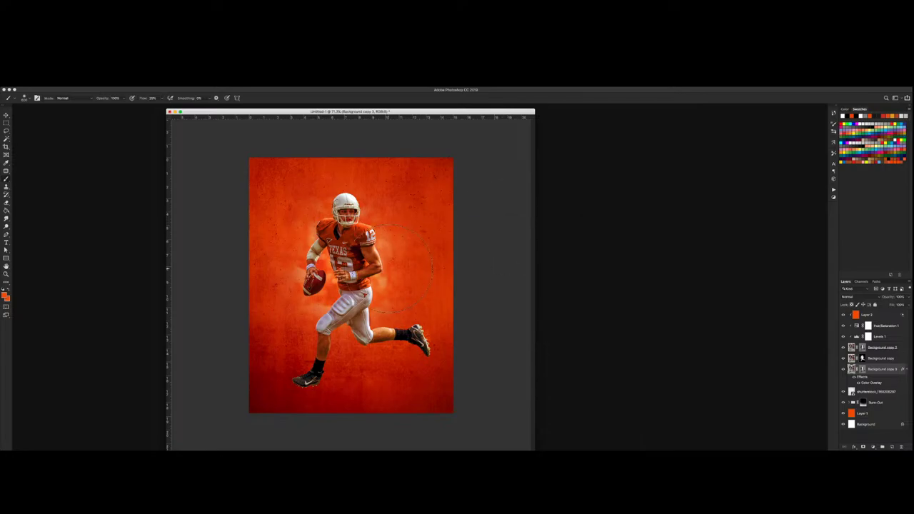
Squash the grey copy flat beneath the player's feet, then stretch it slightly wider.
key(ctrl+t)
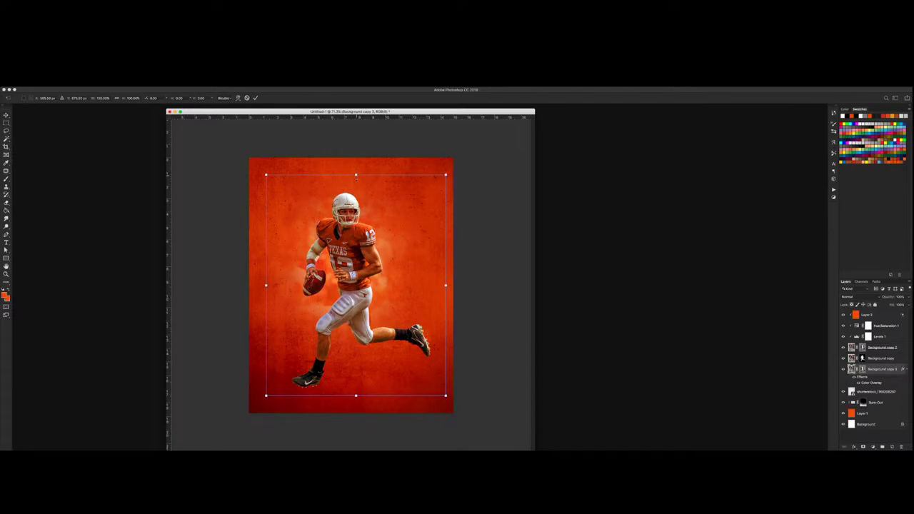
drag(356, 175, 355, 394)
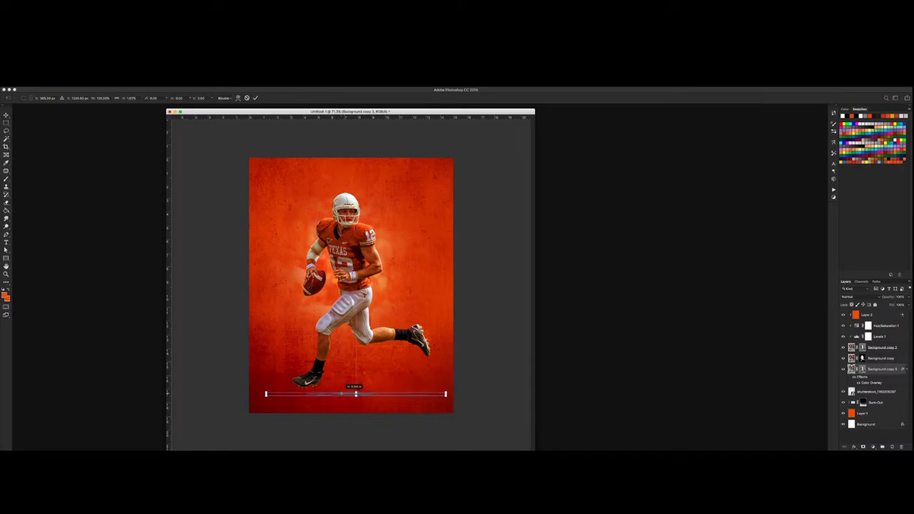
drag(341, 393, 341, 393)
key(Return)
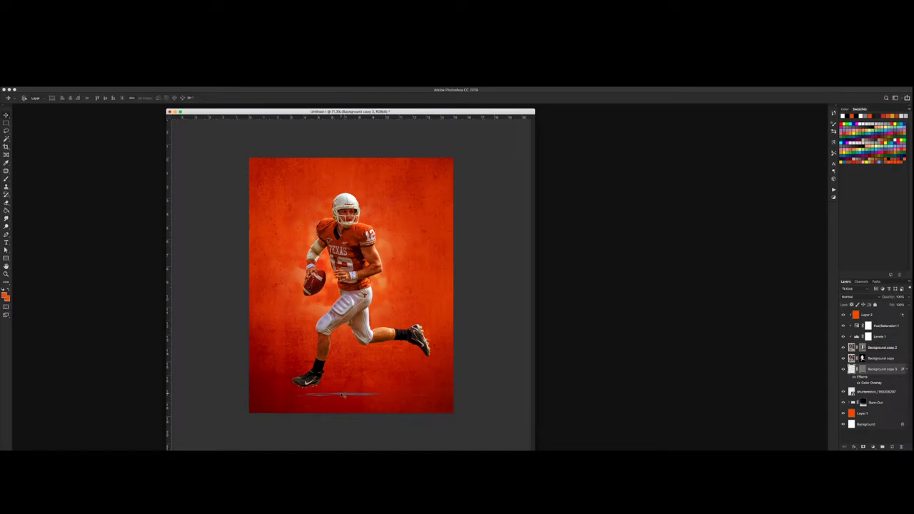
key(ctrl+t)
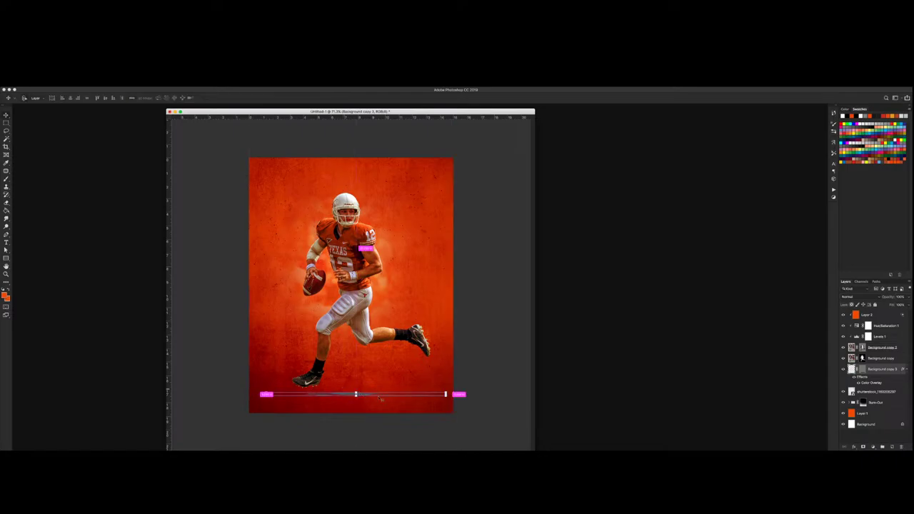
drag(445, 393, 453, 394)
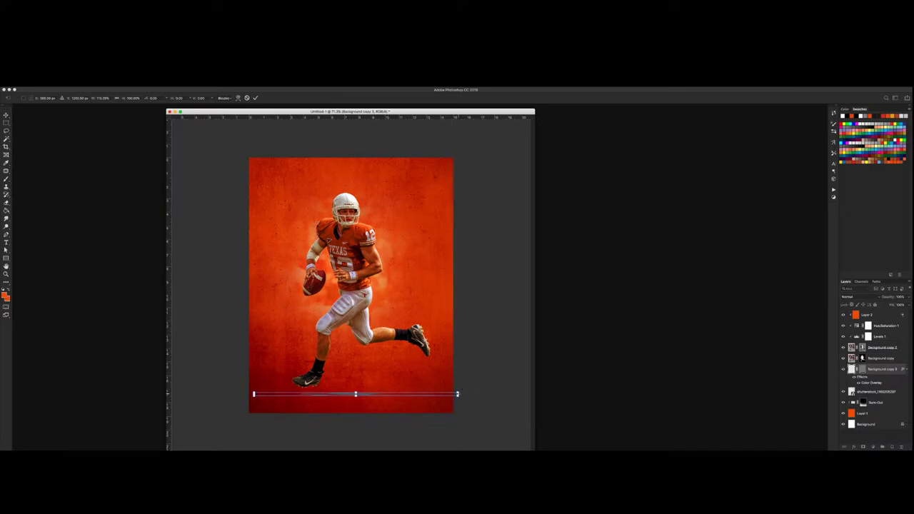
key(Return)
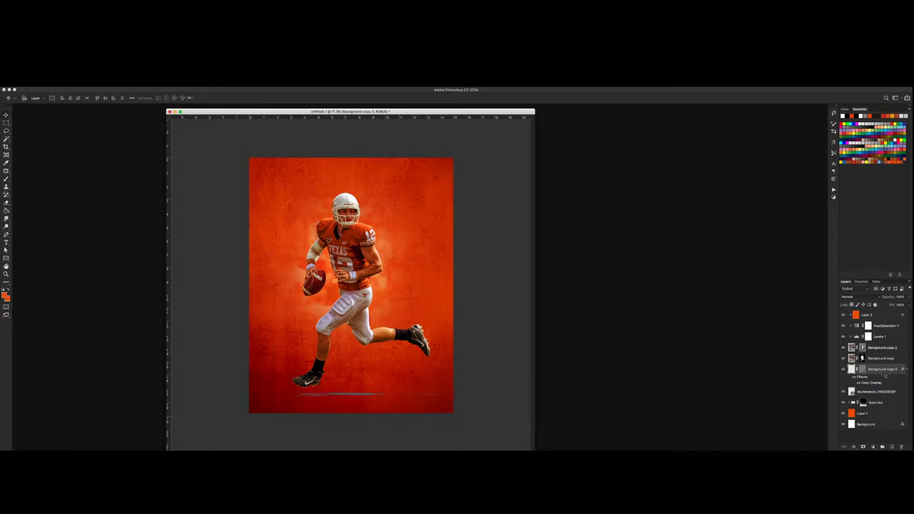
Rasterize Background copy 3's layer style and set the layer to Linear Burn.
right_click(887, 374)
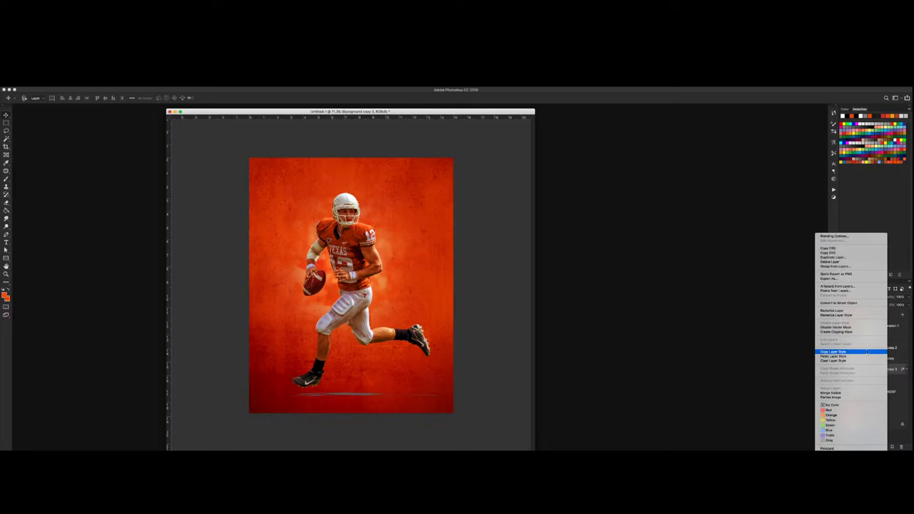
click(856, 315)
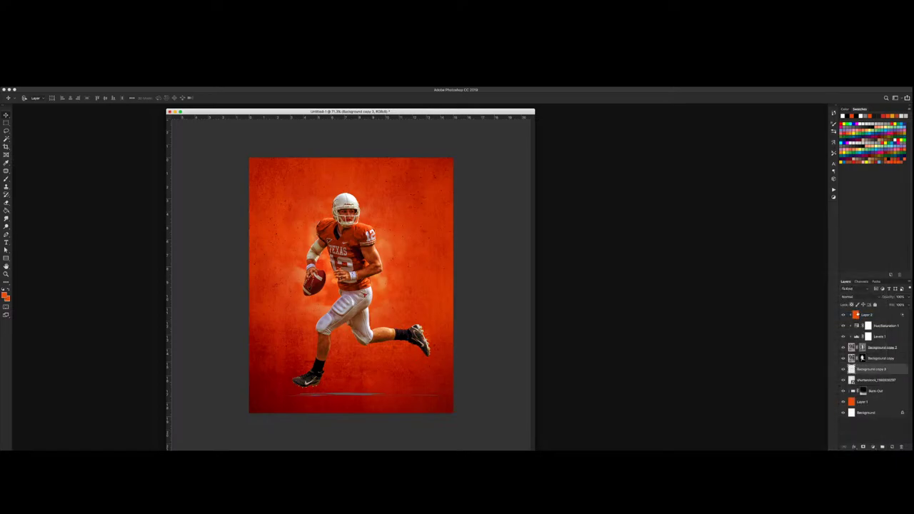
click(856, 289)
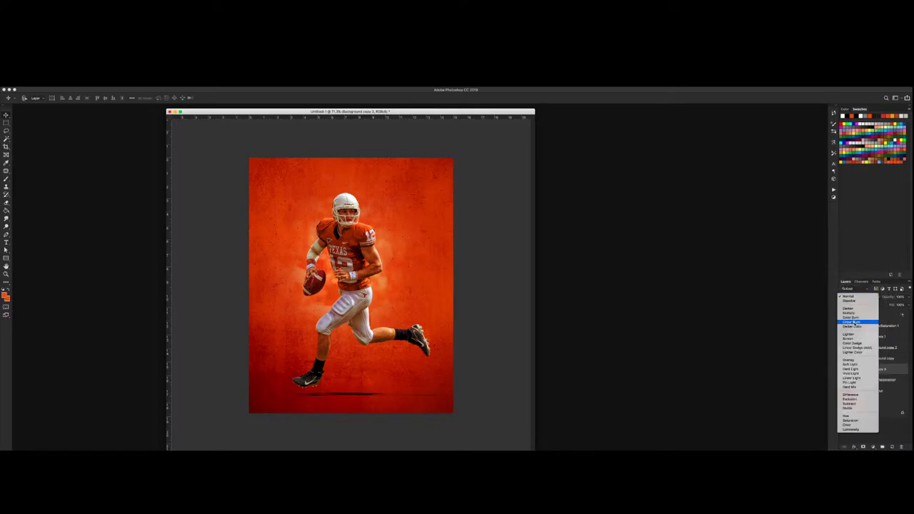
click(853, 322)
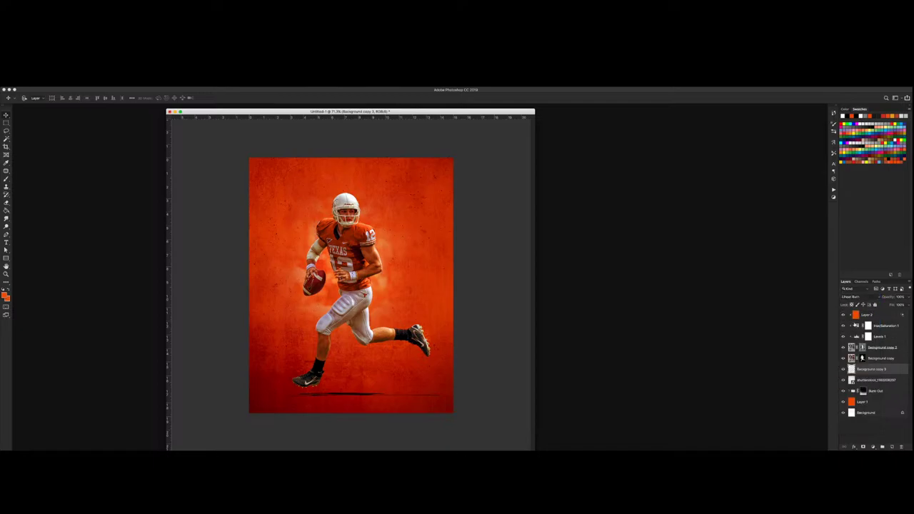
Add a Color Overlay to the shadow using red sampled from the poster image.
double_click(904, 372)
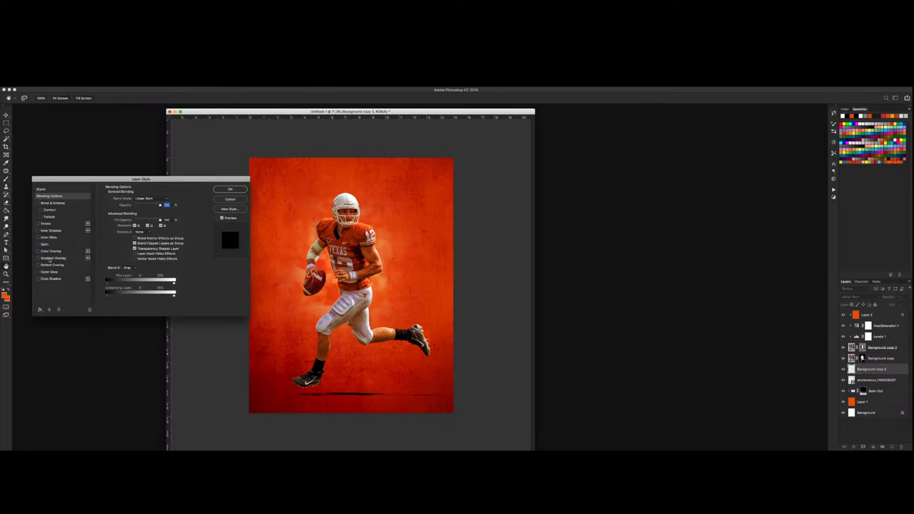
click(51, 252)
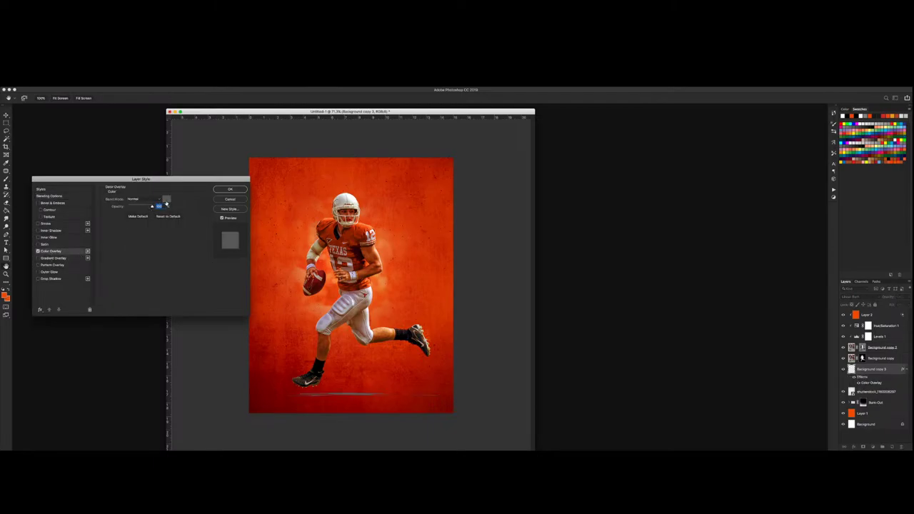
click(166, 200)
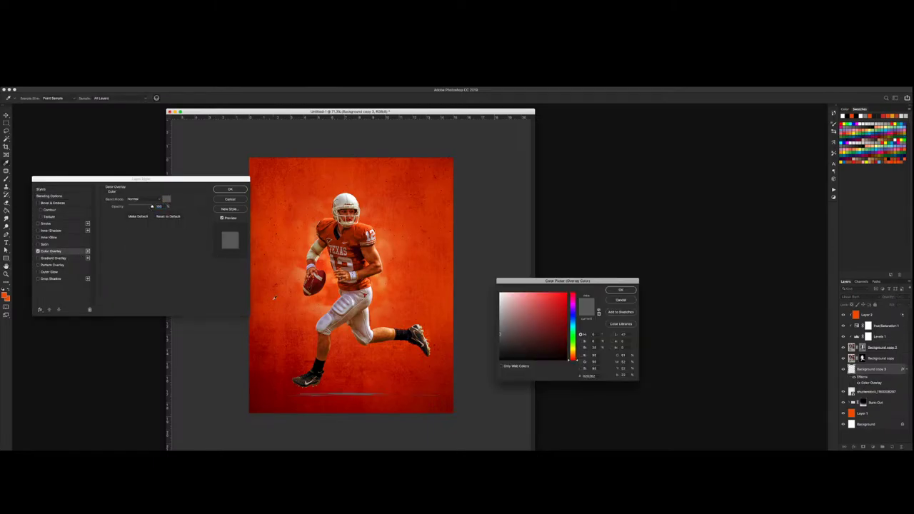
click(275, 334)
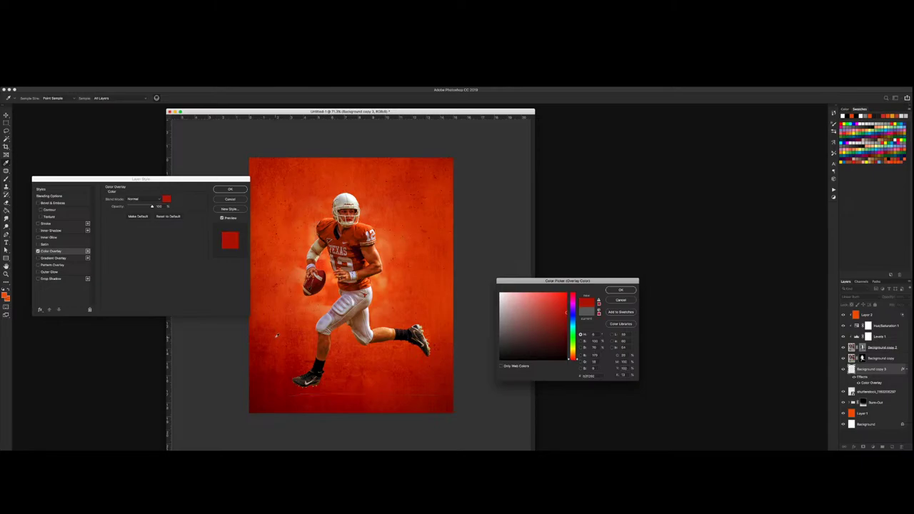
click(621, 291)
click(227, 190)
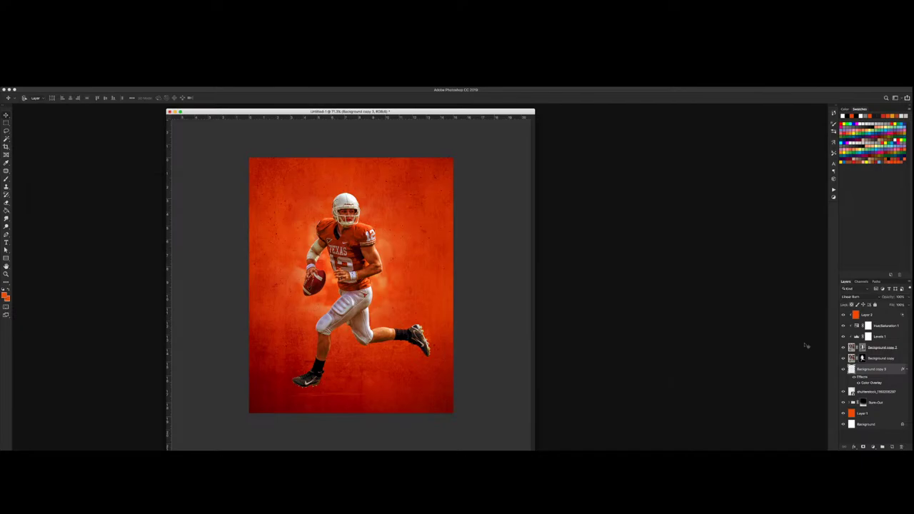
Switch Background copy 3 to Linear Burn from the Layers panel blend-mode list.
right_click(892, 369)
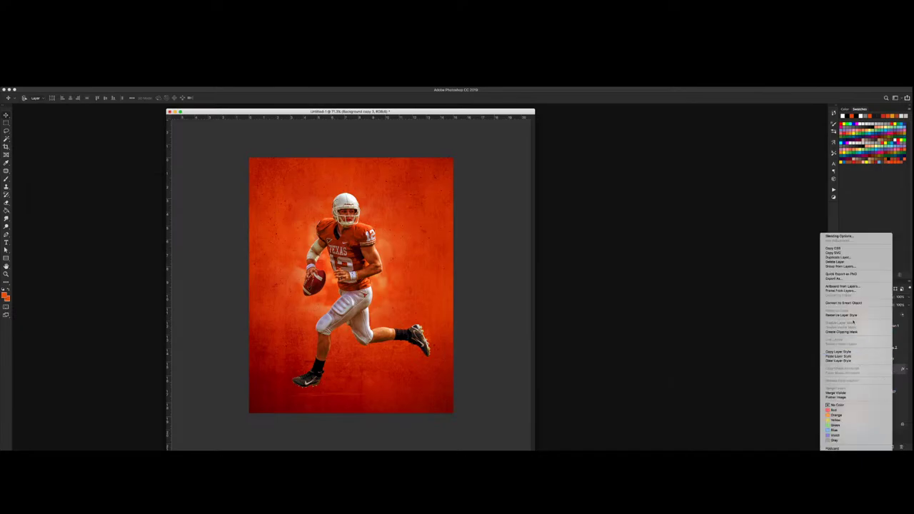
key(Escape)
click(853, 297)
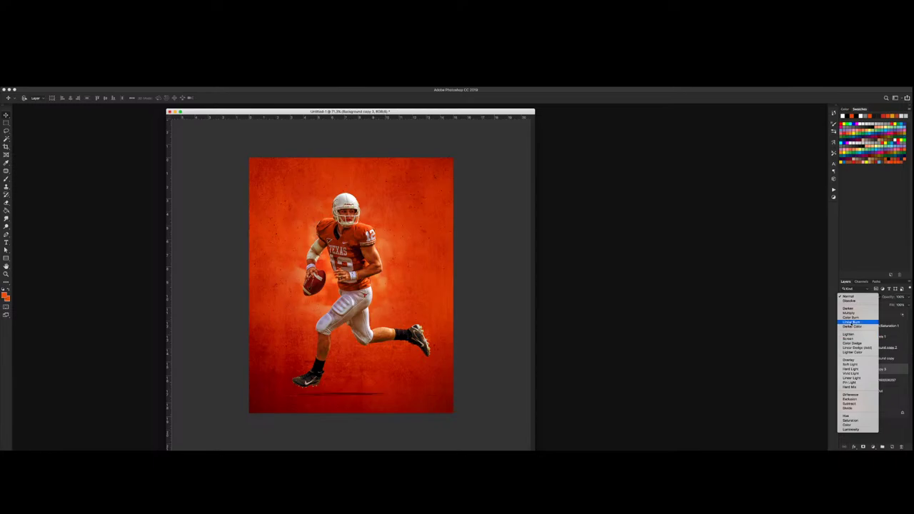
click(851, 323)
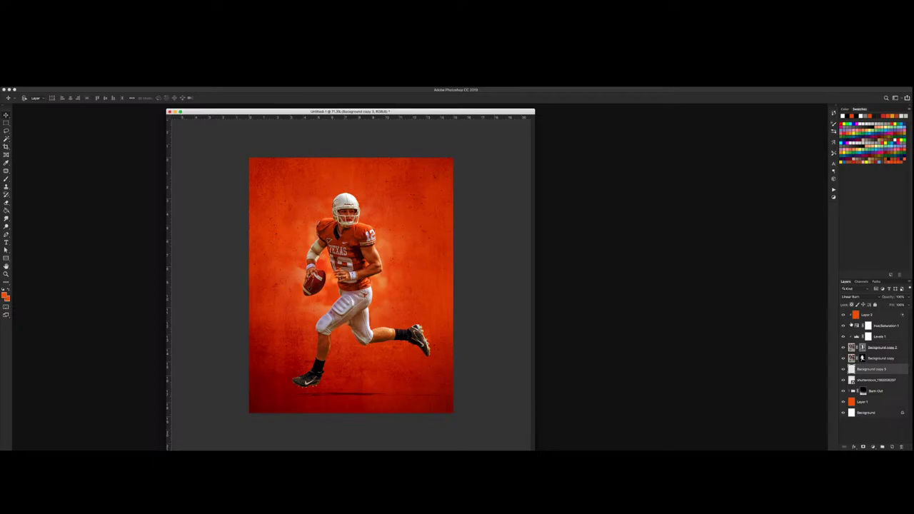
Lower the Greens saturation and set the Yellows saturation to about -33 in Hue/Saturation 1.
double_click(857, 326)
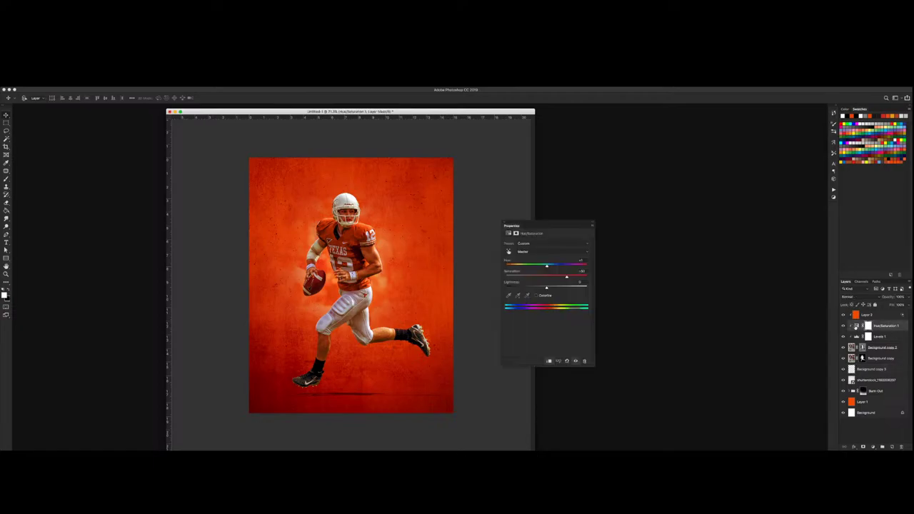
click(528, 252)
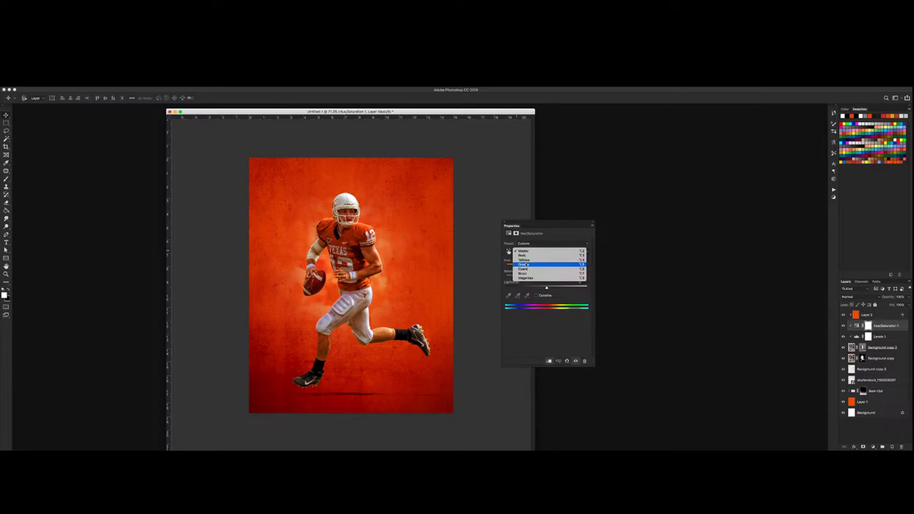
click(525, 265)
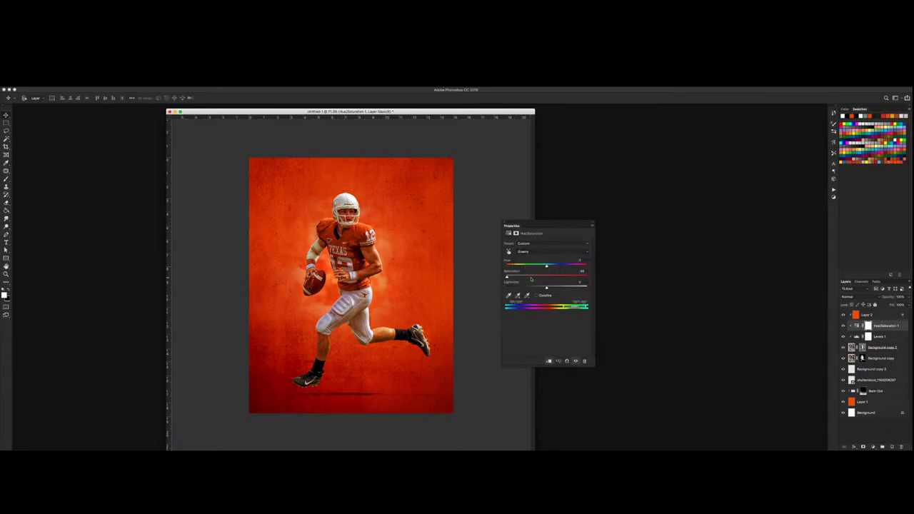
drag(544, 267, 541, 266)
click(543, 251)
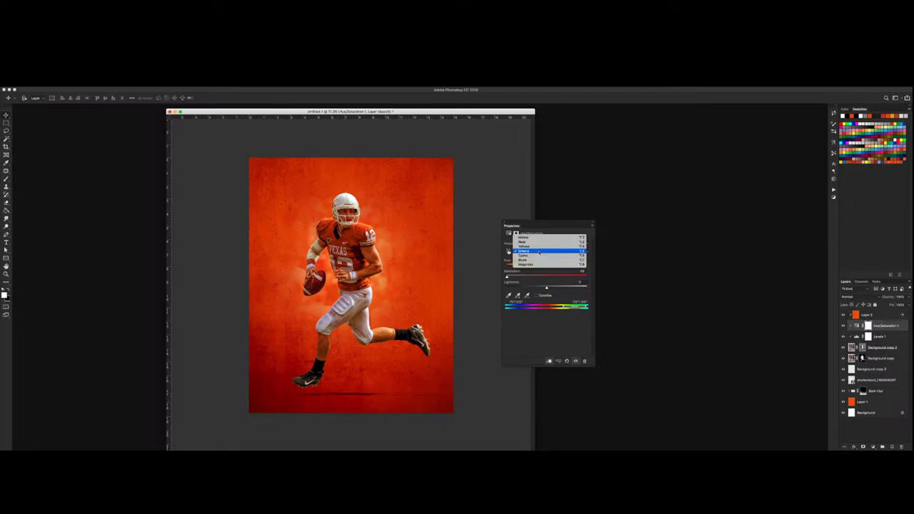
click(543, 247)
drag(506, 276, 545, 278)
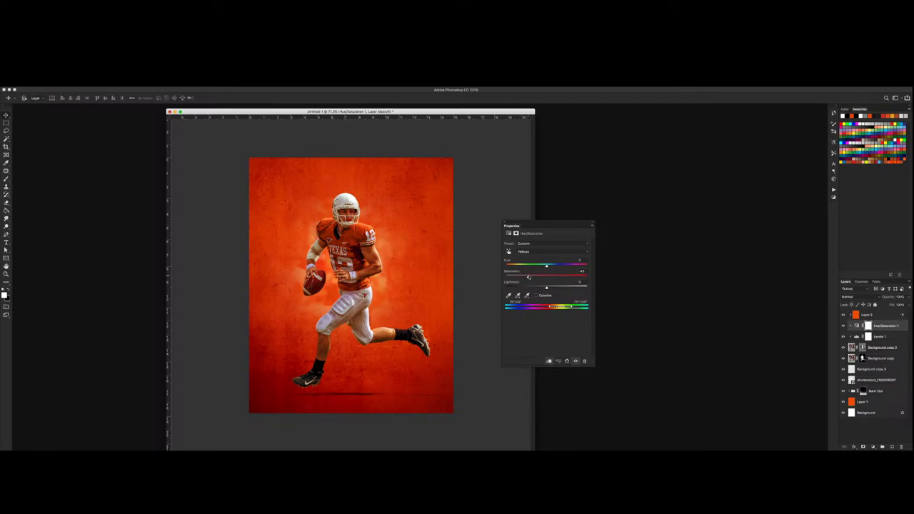
drag(528, 277, 535, 278)
Raise the Reds lightness to +15.
click(532, 252)
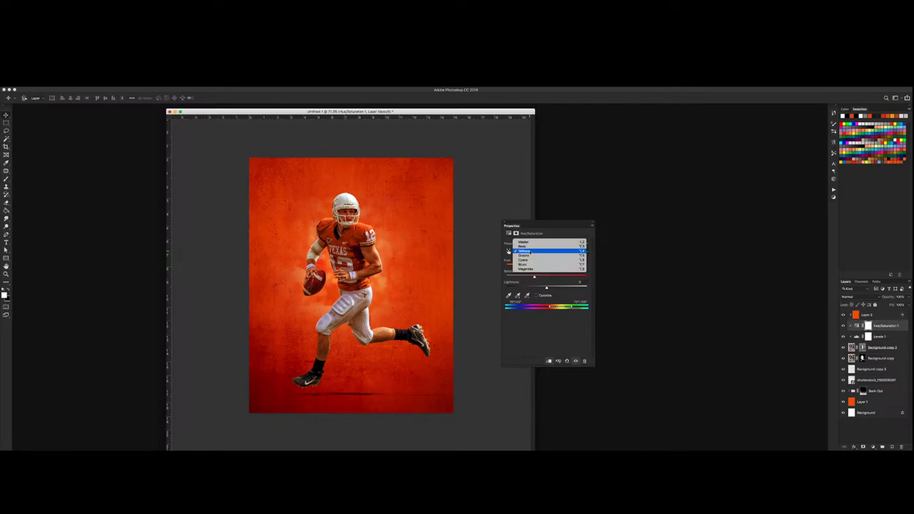
click(539, 247)
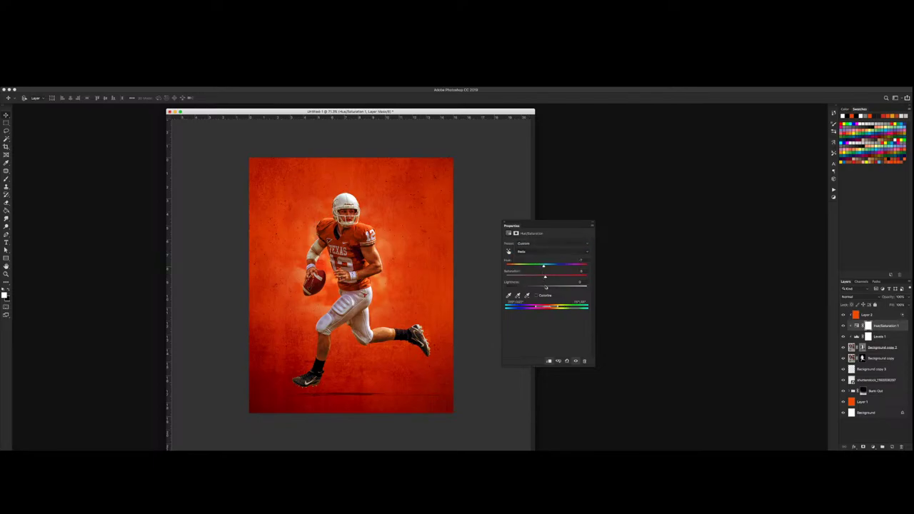
drag(546, 288, 547, 289)
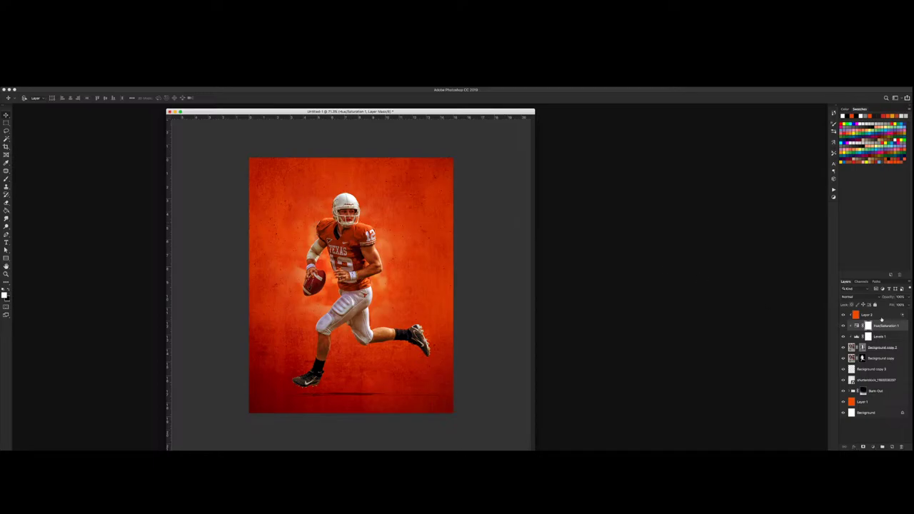
Run the Dodge Burn action on Layer 2 and clip the new Dodge and Burn layers to it.
click(881, 318)
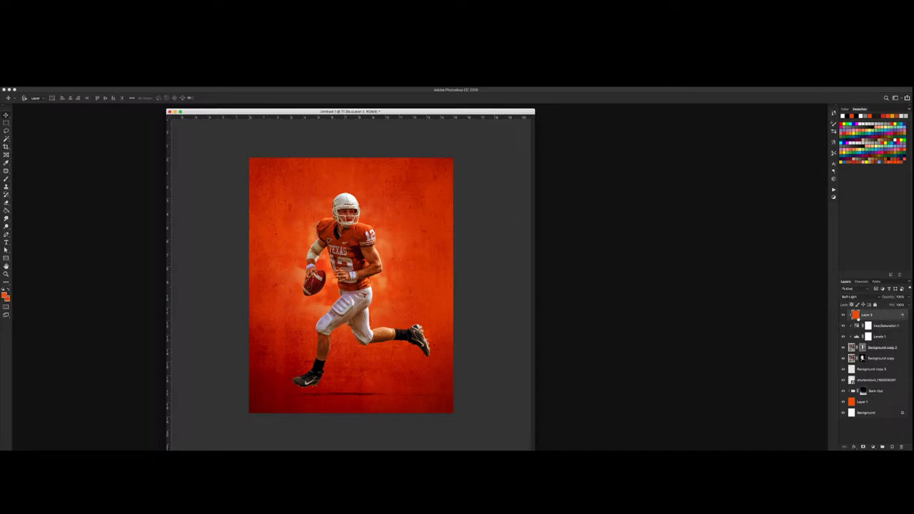
click(833, 190)
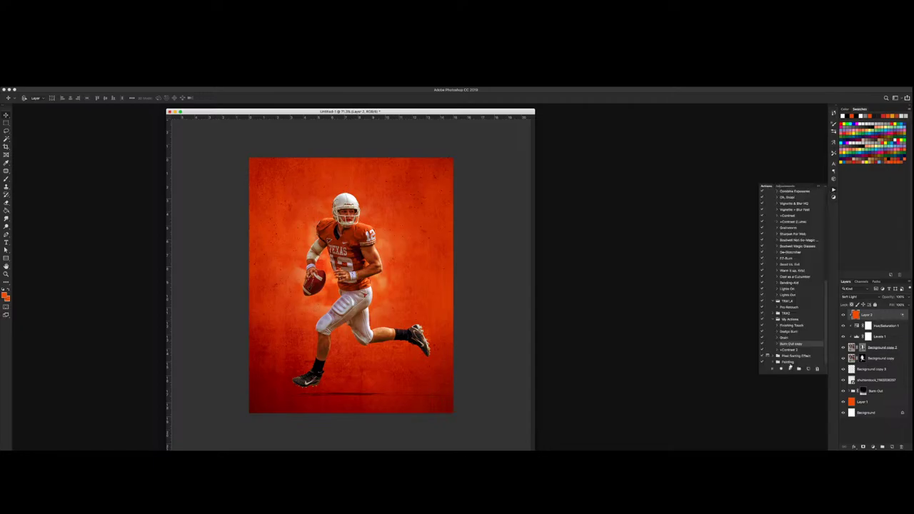
click(788, 331)
click(789, 368)
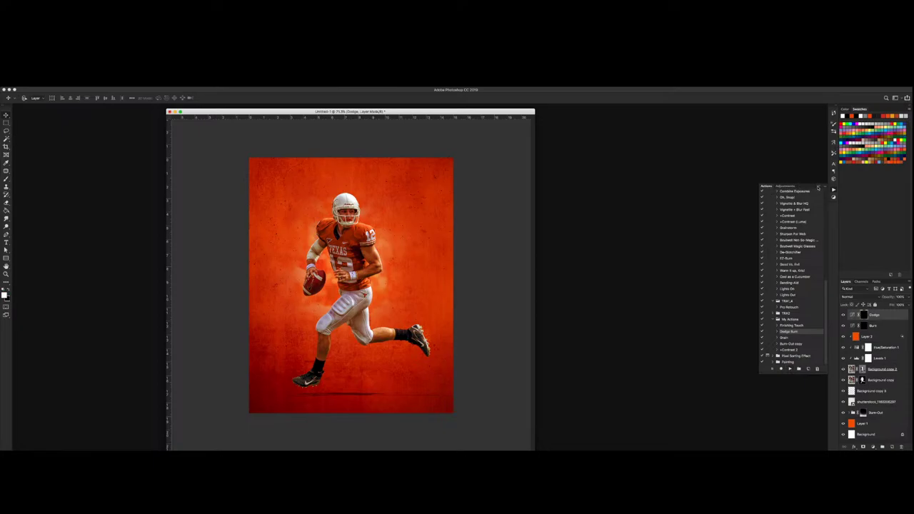
click(816, 187)
alt+click(888, 330)
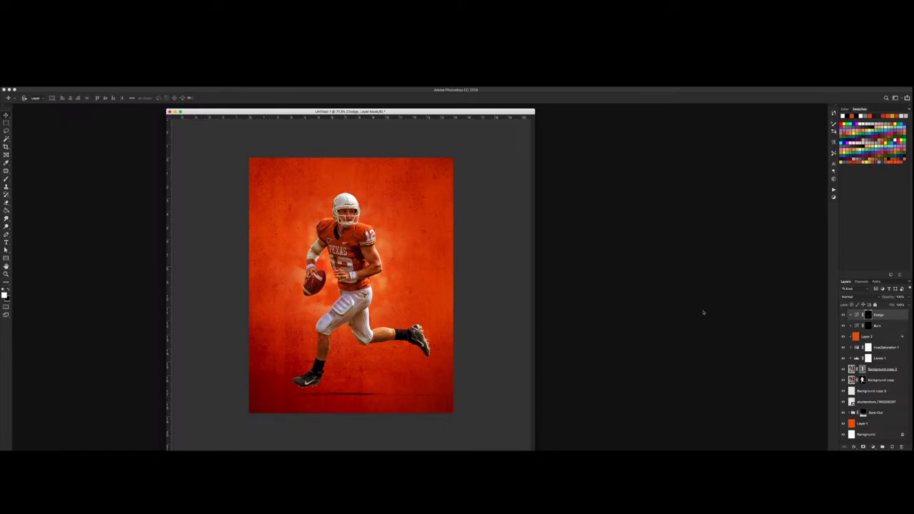
Set up a small brush with 10% flow.
key(b)
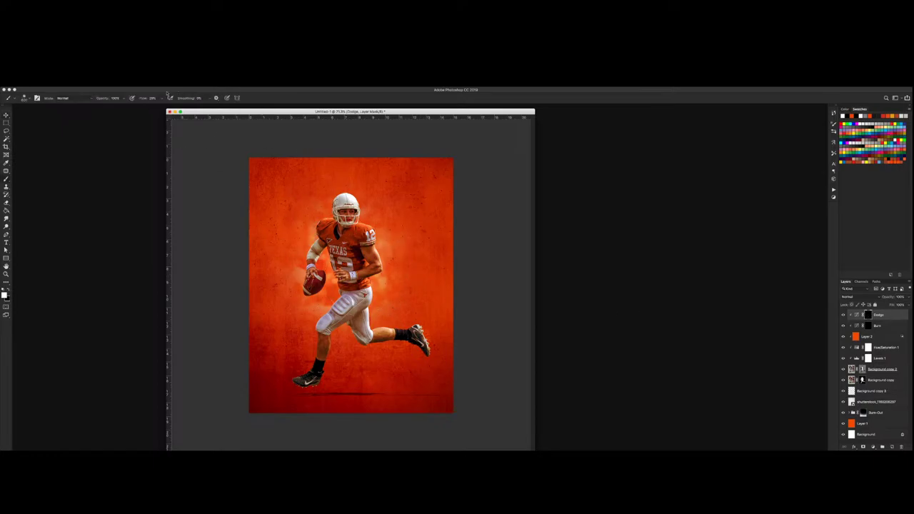
click(145, 100)
text(10)
key(Return)
key(bracketleft)
key(bracketleft)
key(bracketleft)
key(bracketleft)
key(bracketleft)
key(bracketleft)
key(bracketleft)
key(bracketleft)
key(bracketleft)
key(bracketleft)
Dodge the player's shoulder and the top of his helmet with gentle strokes.
drag(327, 221, 332, 221)
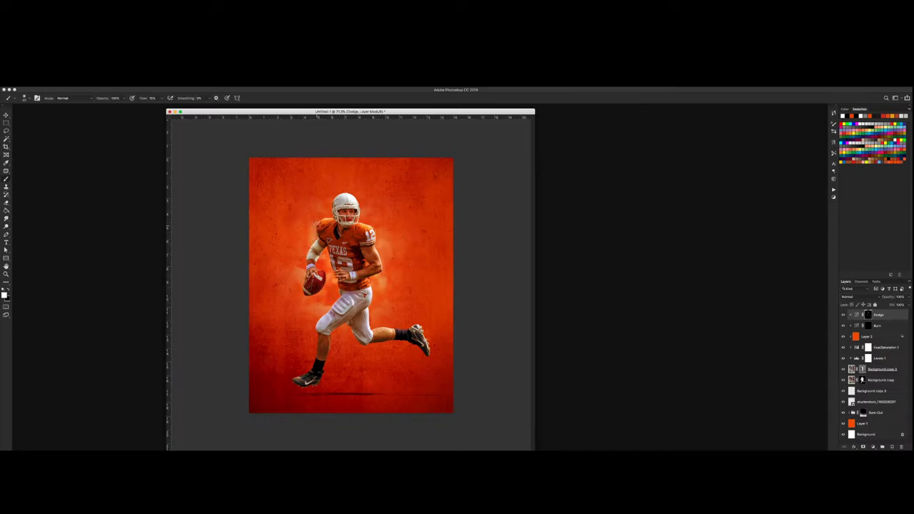
drag(332, 197, 343, 197)
click(335, 203)
drag(351, 197, 339, 198)
click(870, 325)
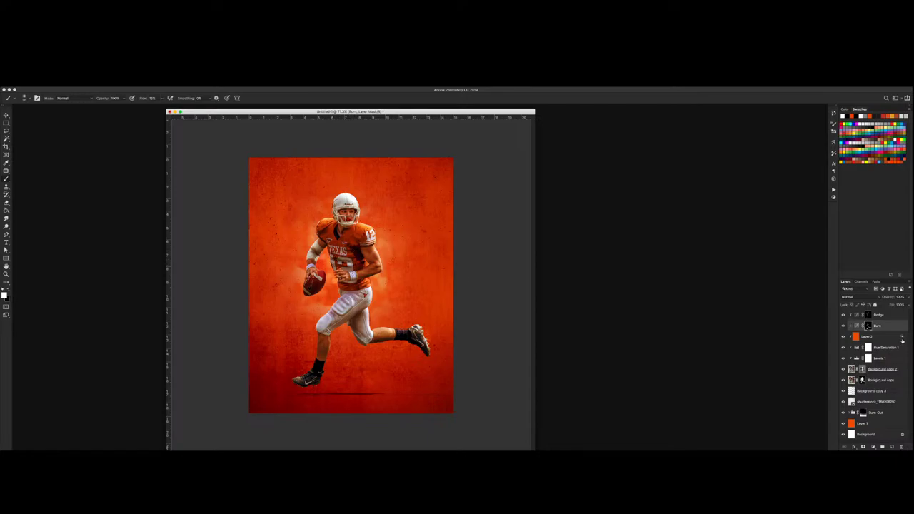
Split Layer 2's Underlying Layer Blend If dark slider so the orange overlay fades over dark areas.
double_click(901, 336)
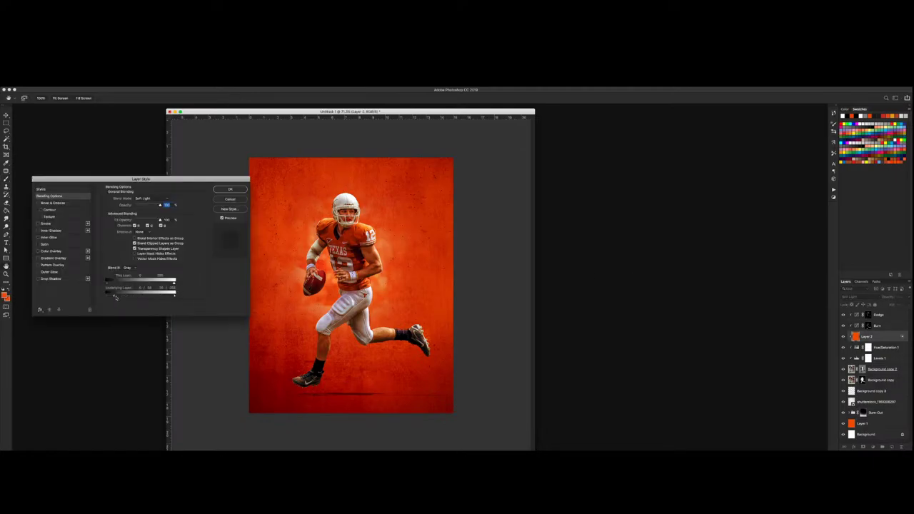
drag(113, 296, 140, 296)
key(alt)
drag(115, 296, 110, 298)
drag(111, 296, 136, 298)
click(222, 192)
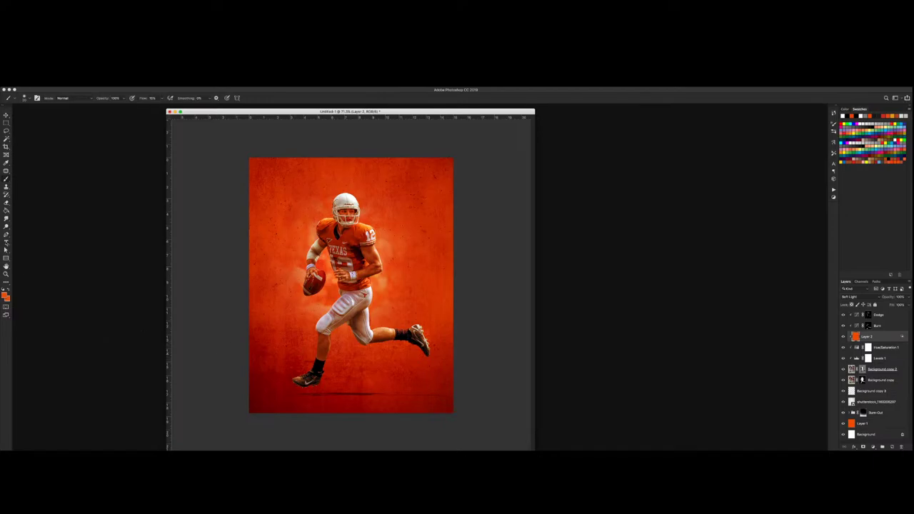
Add a white MCCOY text layer, move it to the top of the stack, and centre it over the player.
key(t)
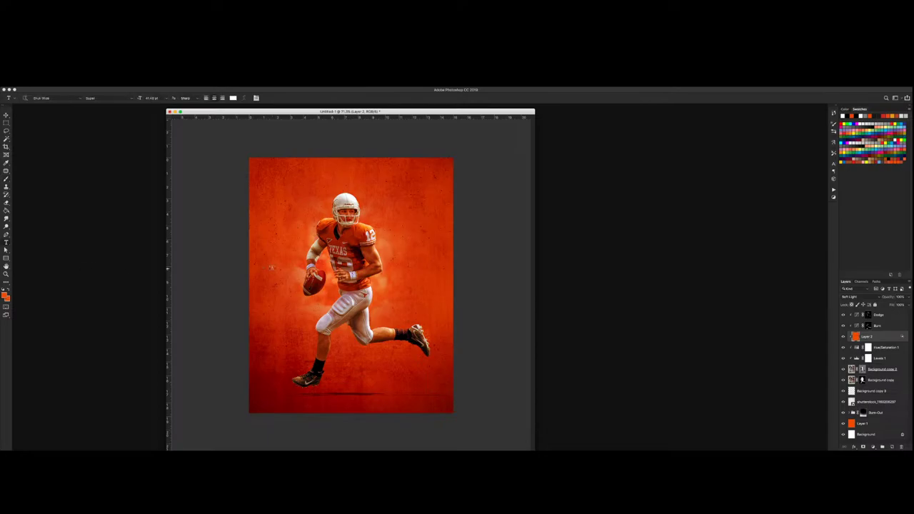
click(271, 268)
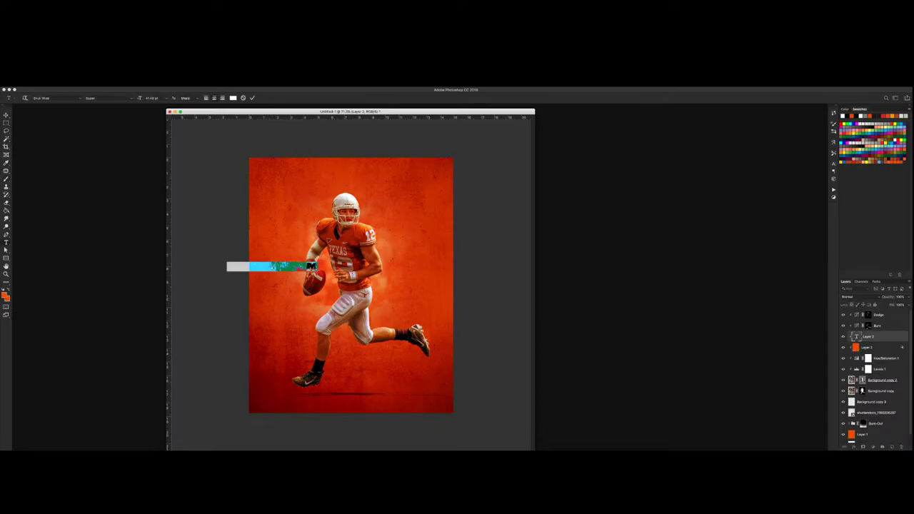
key(BackSpace)
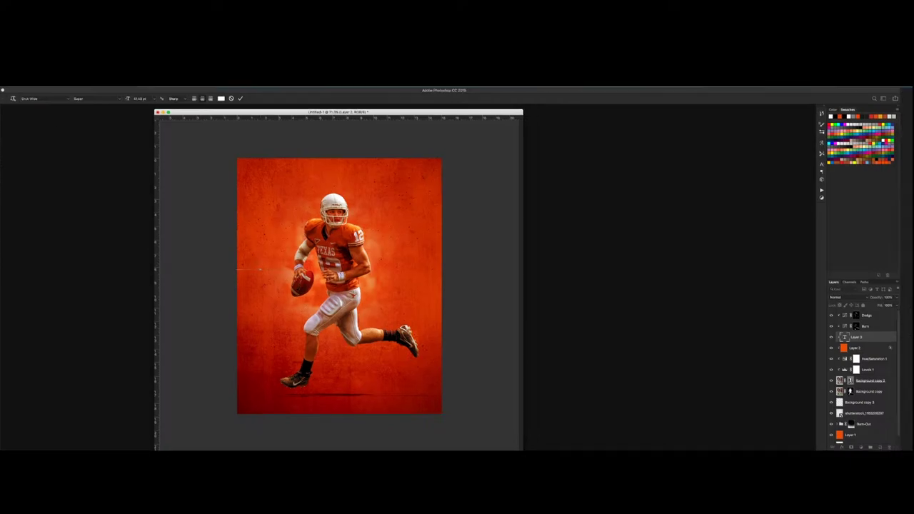
key(Escape)
key(v)
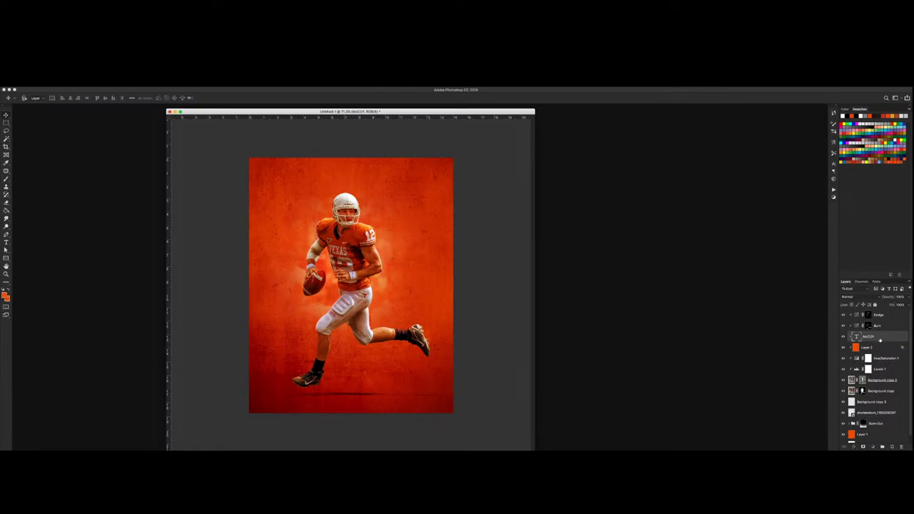
drag(880, 337, 881, 319)
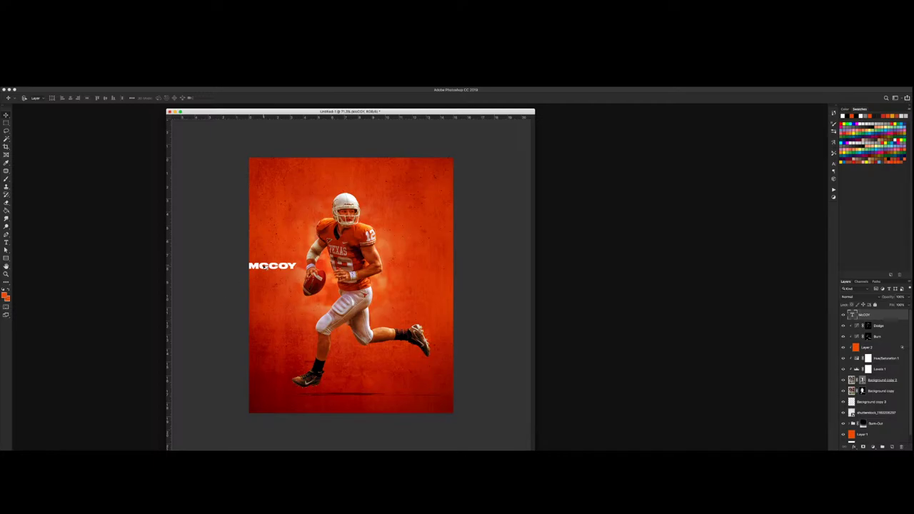
mouse_move(289, 281)
mouse_down()
mouse_move(367, 309)
mouse_move(349, 281)
mouse_up()
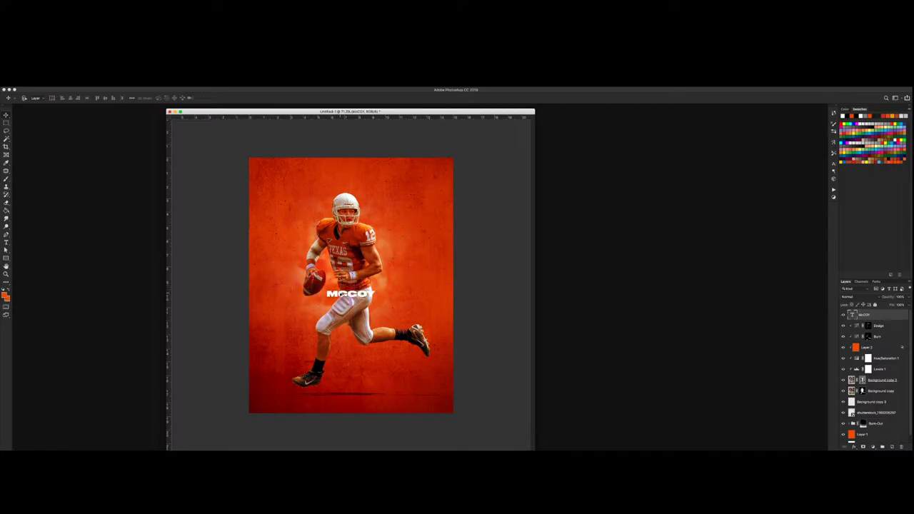
Enlarge the MCCOY title across the player's body and make its first C a small capital.
key(ctrl+t)
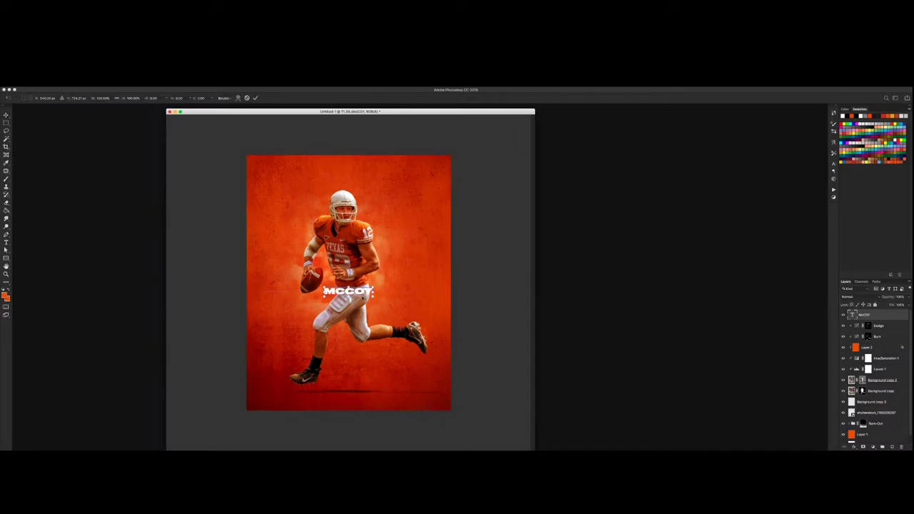
drag(372, 297, 422, 306)
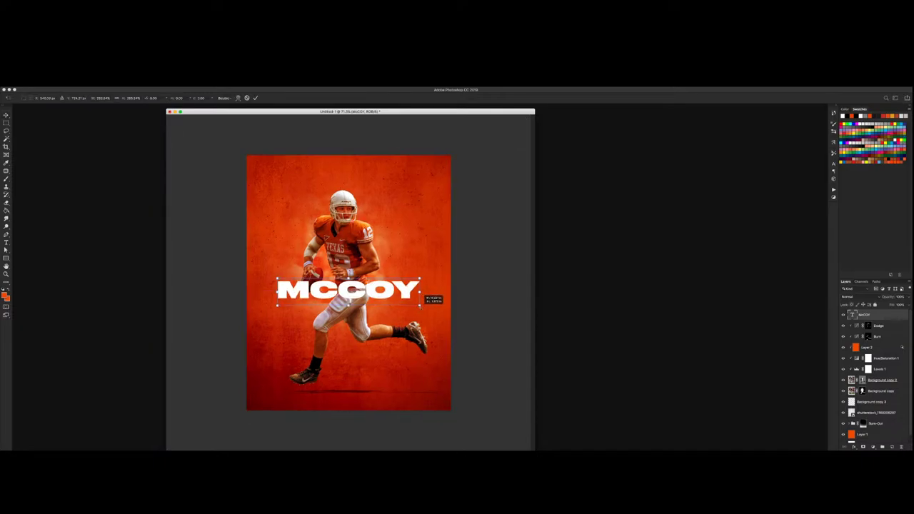
key(Return)
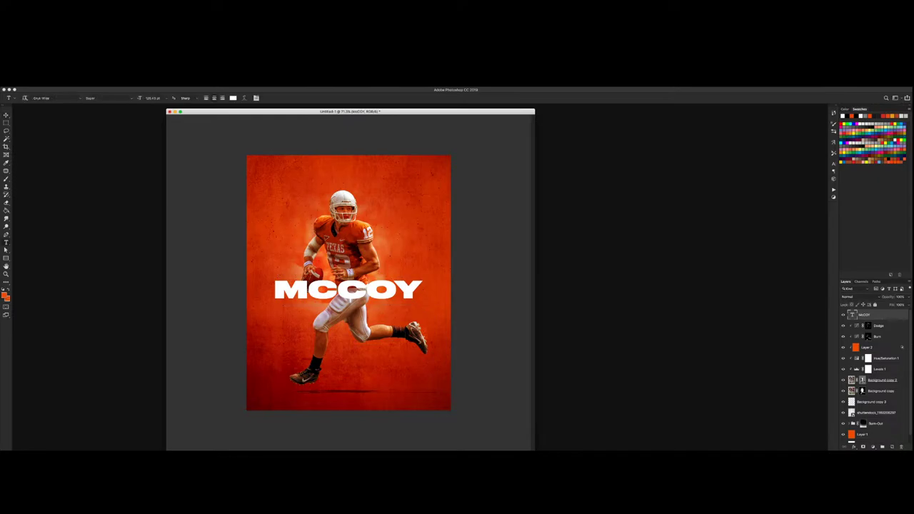
drag(308, 290, 339, 289)
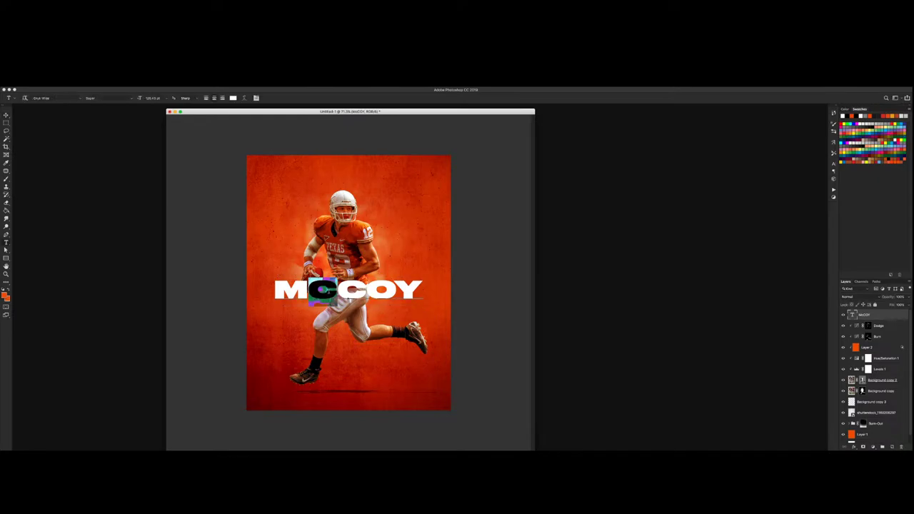
click(833, 170)
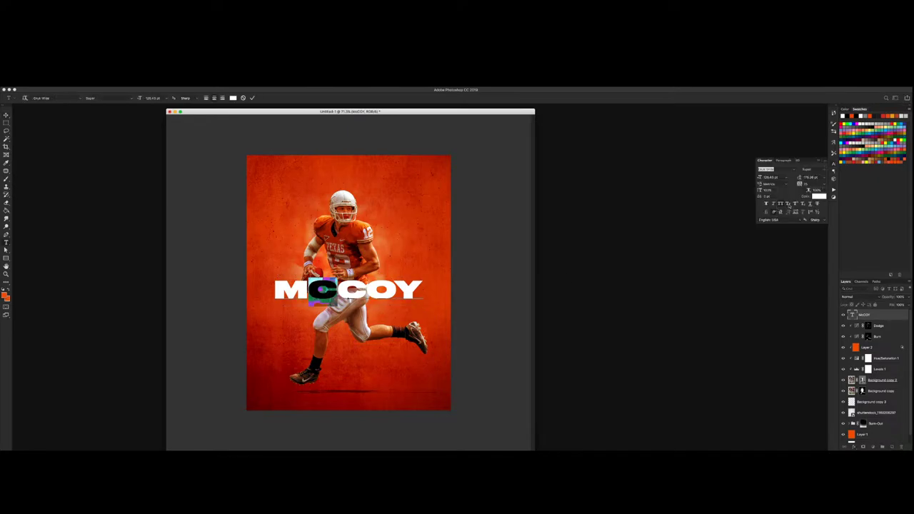
click(788, 204)
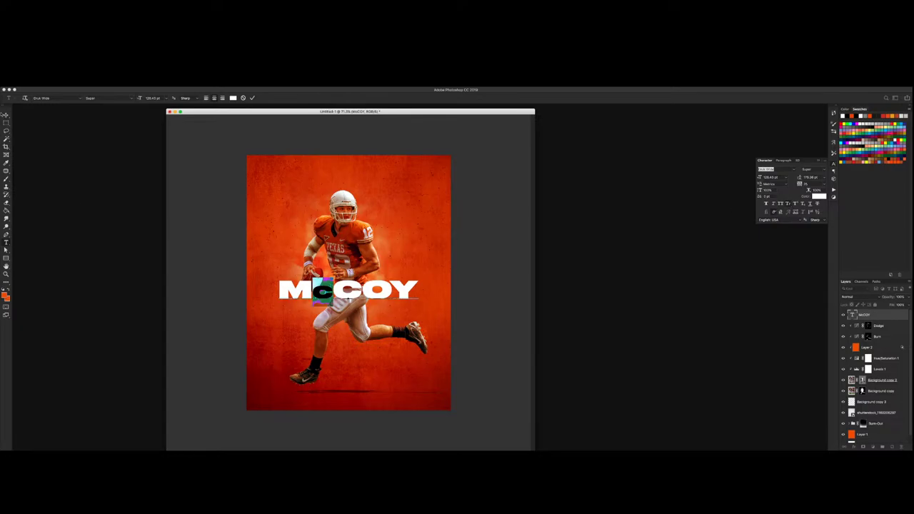
click(5, 115)
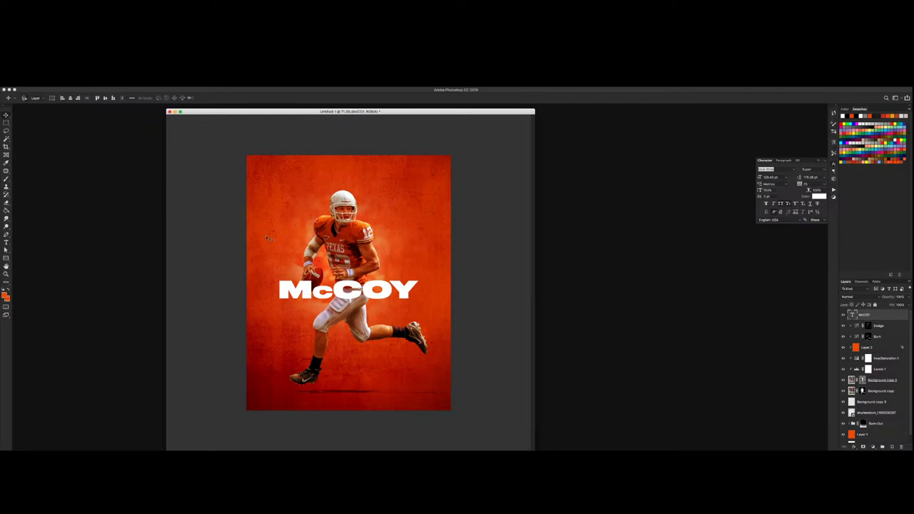
Centre the McCOY title horizontally on the canvas and nudge it slightly lower.
key(ctrl+a)
click(70, 98)
key(ctrl+d)
mouse_move(406, 294)
mouse_down()
mouse_move(394, 305)
mouse_move(397, 275)
mouse_up()
Change the duplicate title's text to COLT.
key(t)
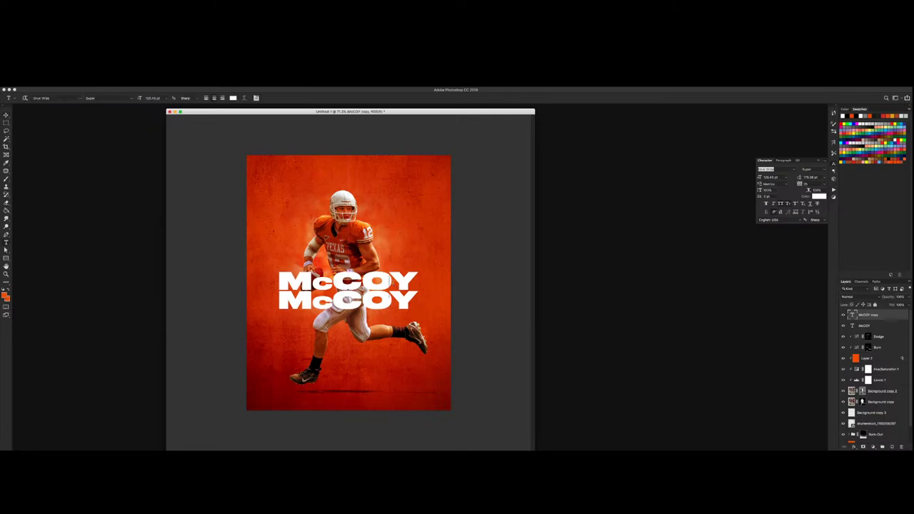
double_click(393, 284)
text(COLT)
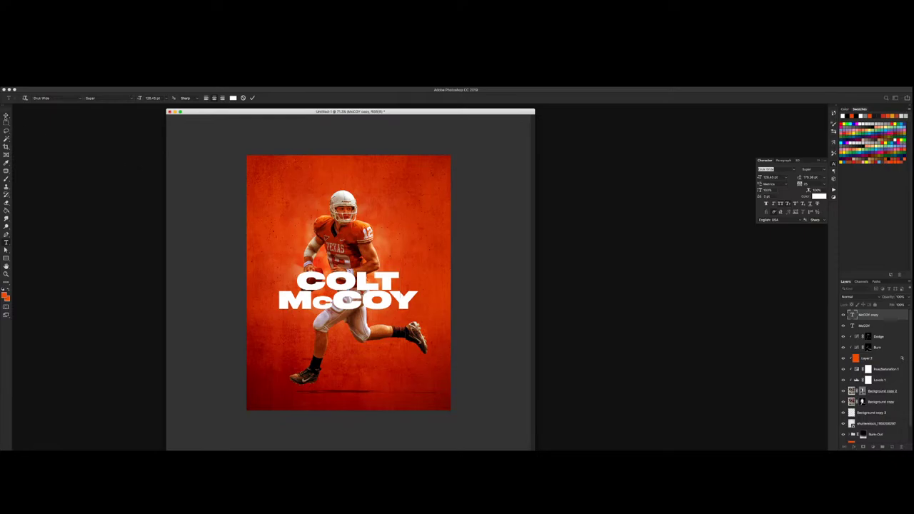
key(ctrl+Return)
Scale COLT down, shift it left, and place its layer behind the player cutout.
key(ctrl+t)
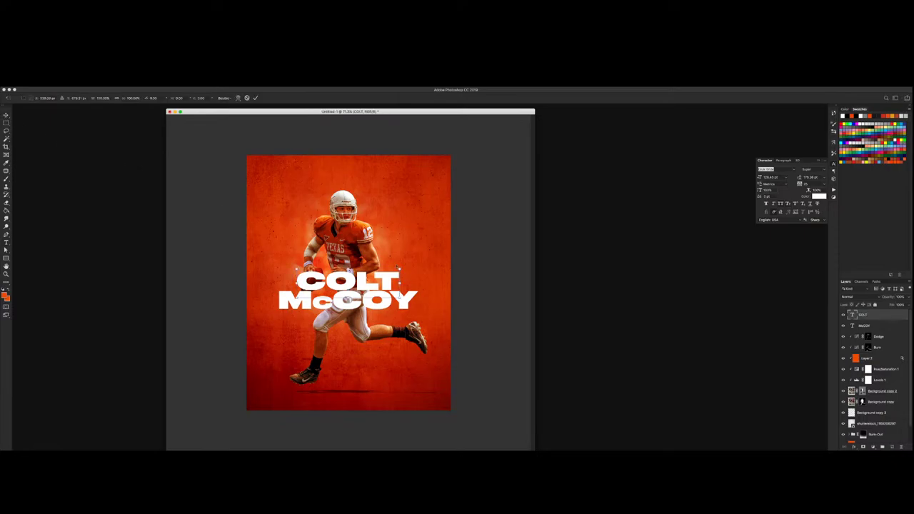
key(Up)
key(Up)
key(Up)
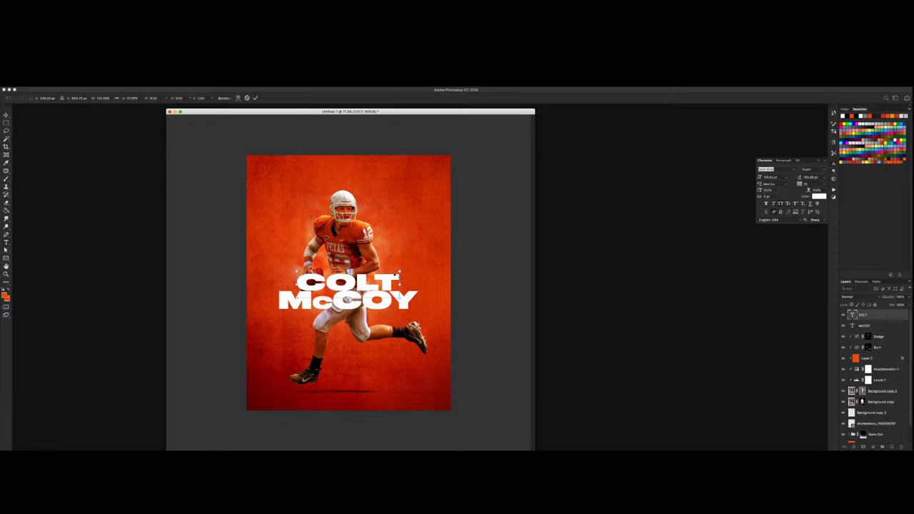
drag(399, 269, 349, 284)
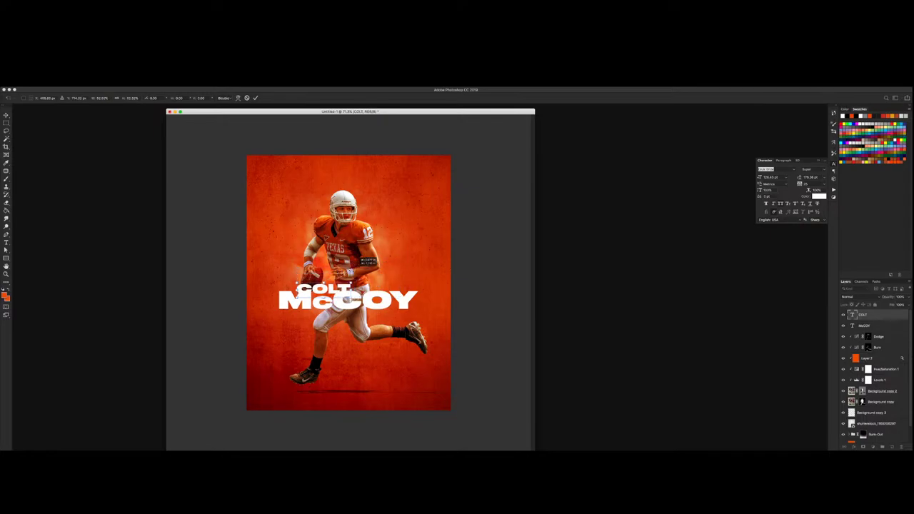
drag(348, 284, 356, 277)
key(Return)
drag(338, 262, 328, 261)
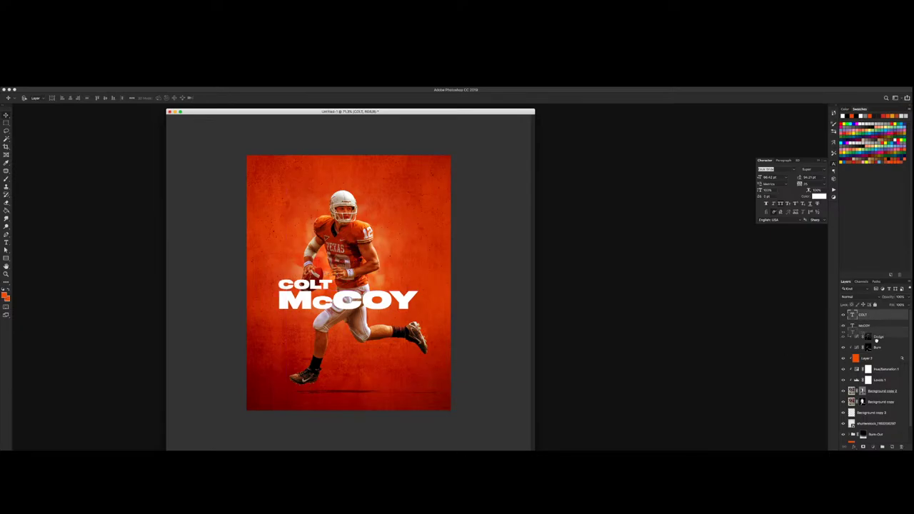
drag(878, 391, 871, 397)
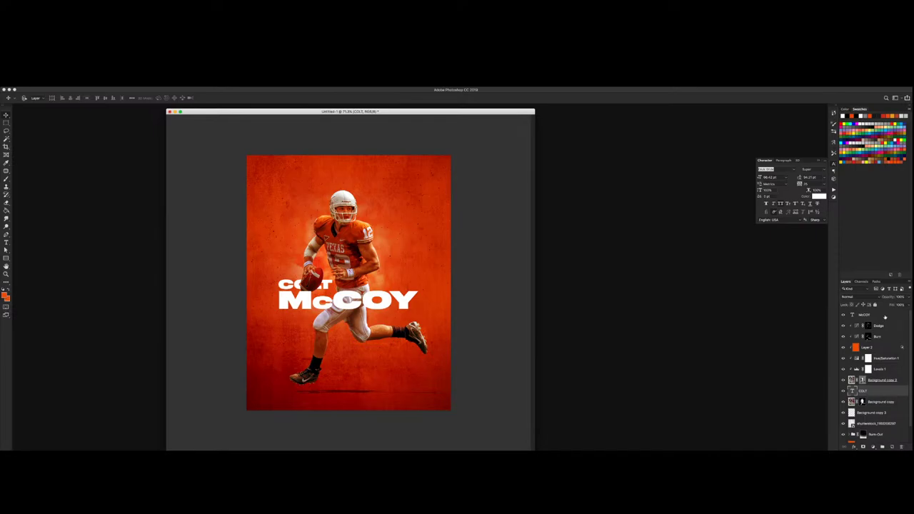
Add a Gradient Overlay style to McCOY and create a new empty layer above Dodge.
double_click(885, 314)
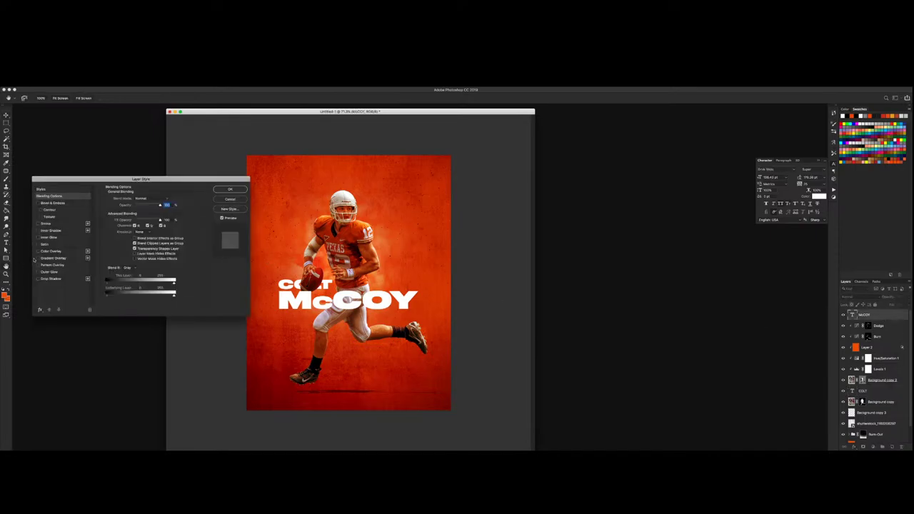
click(38, 258)
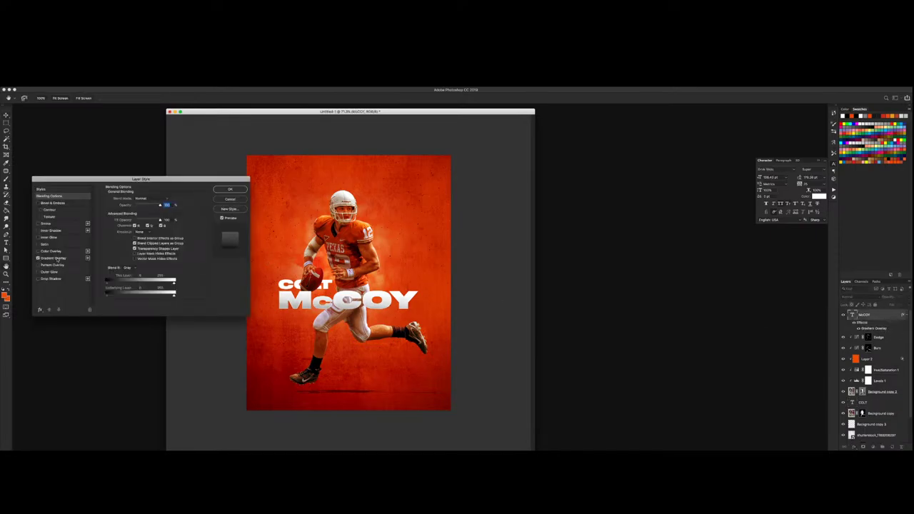
click(57, 259)
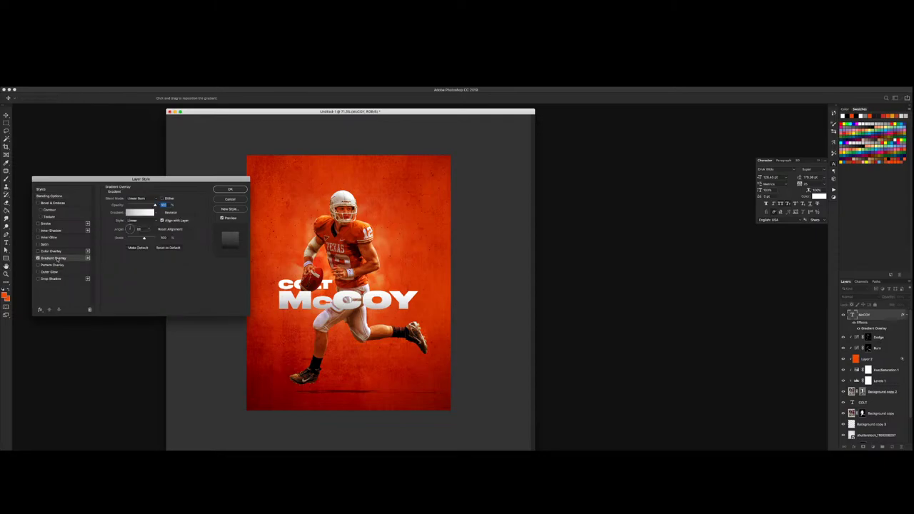
click(229, 190)
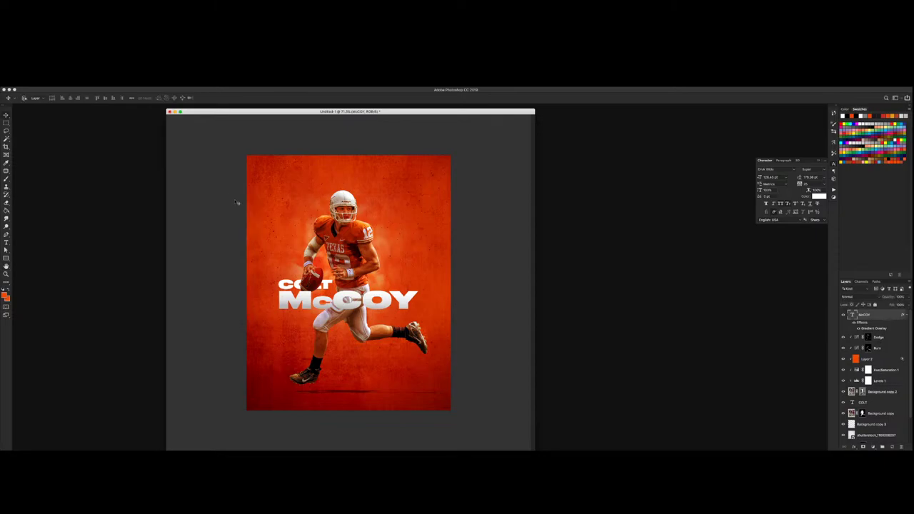
click(896, 337)
click(891, 446)
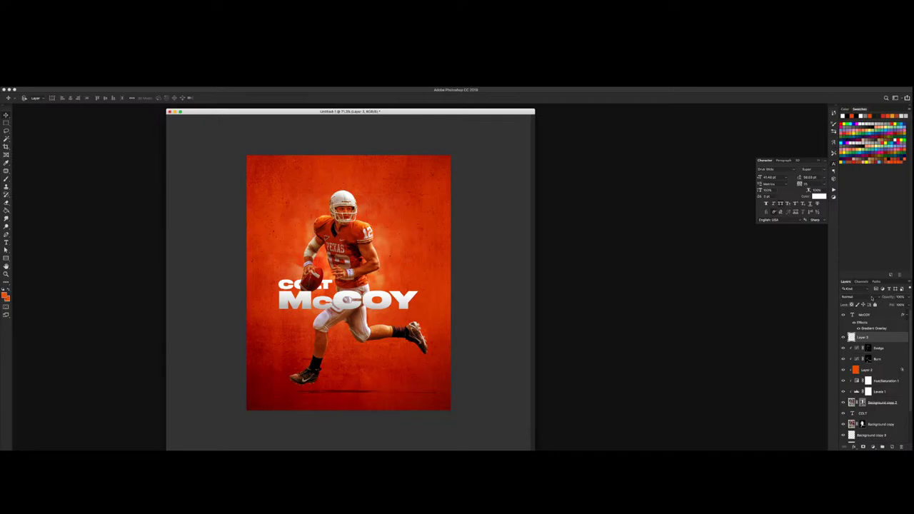
Set the new layer to Linear Burn and brush grey shading across the C of McCOY.
click(871, 298)
click(856, 321)
click(869, 122)
key(ctrl+BackSpace)
key(b)
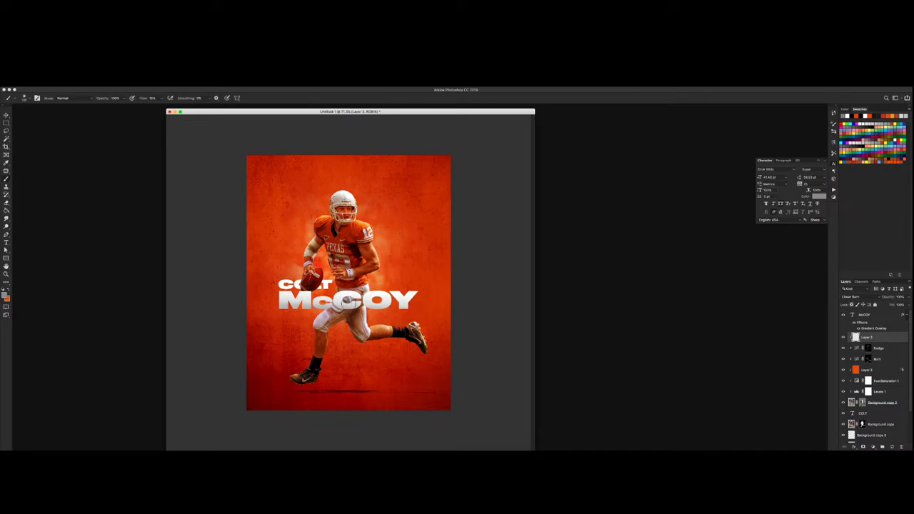
drag(348, 300, 363, 310)
Add a white Linear Light layer with a ~206 px brush, squashed into a glow at the top.
click(891, 447)
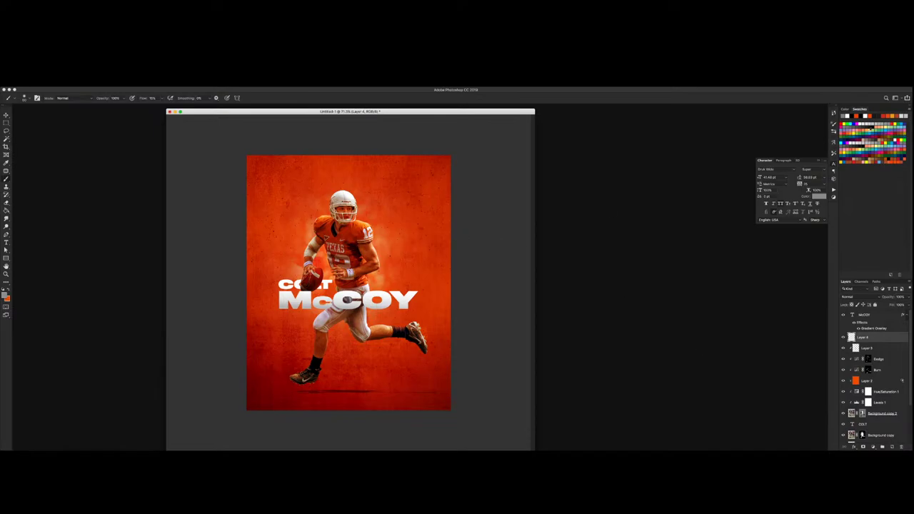
click(861, 123)
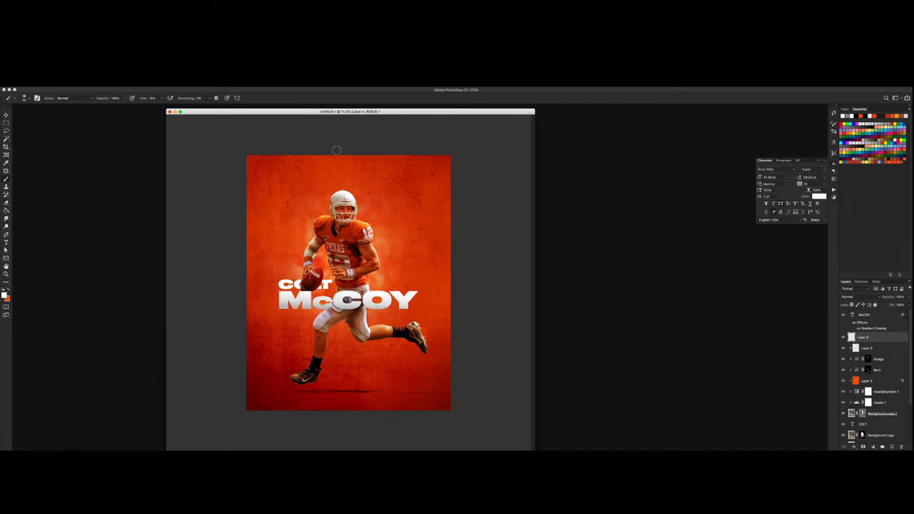
key(bracketright)
key(bracketright)
key(bracketright)
key(bracketright)
key(bracketright)
key(bracketright)
key(bracketright)
key(bracketright)
key(bracketright)
key(bracketright)
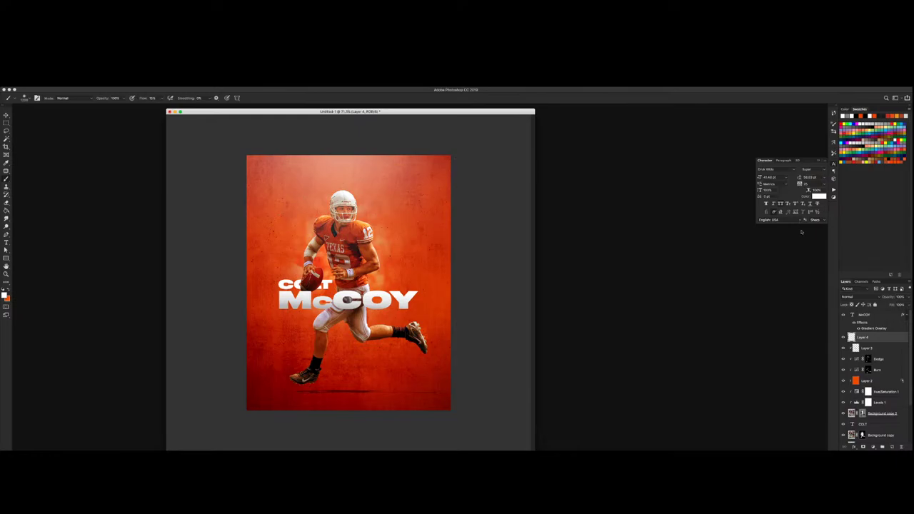
click(849, 297)
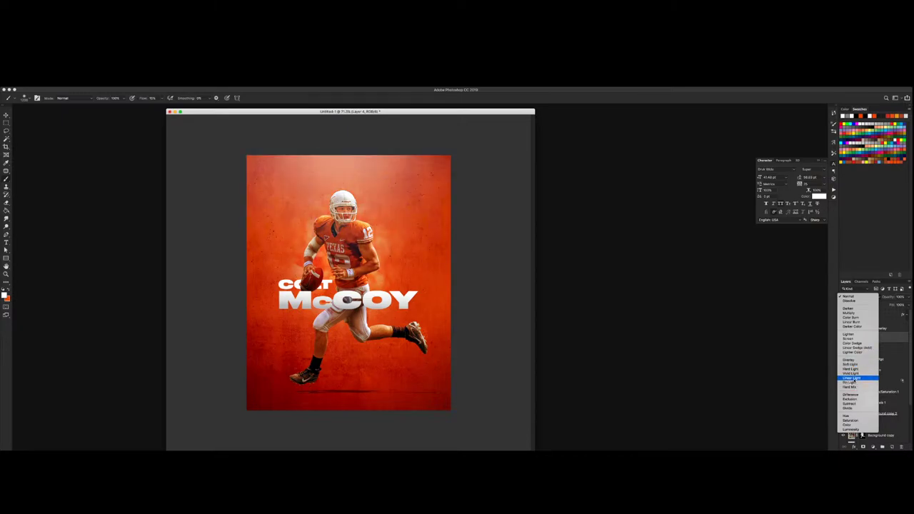
click(853, 377)
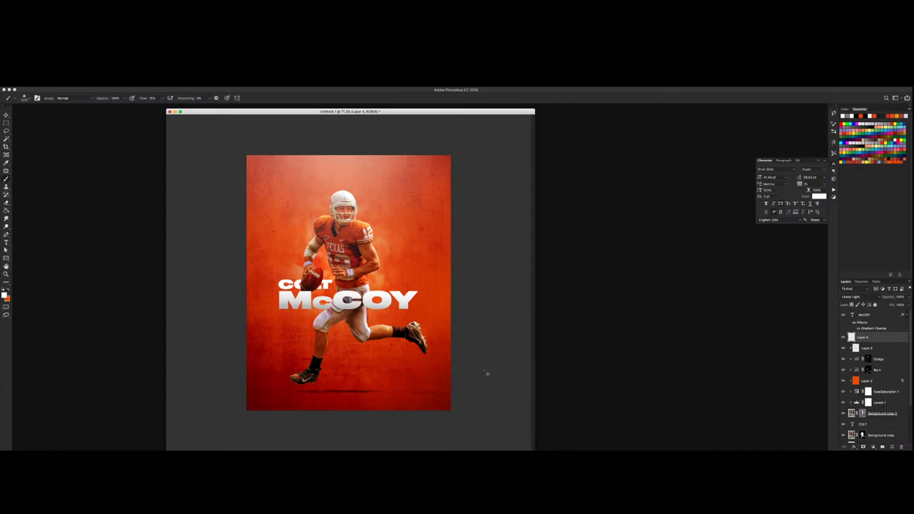
key(ctrl+t)
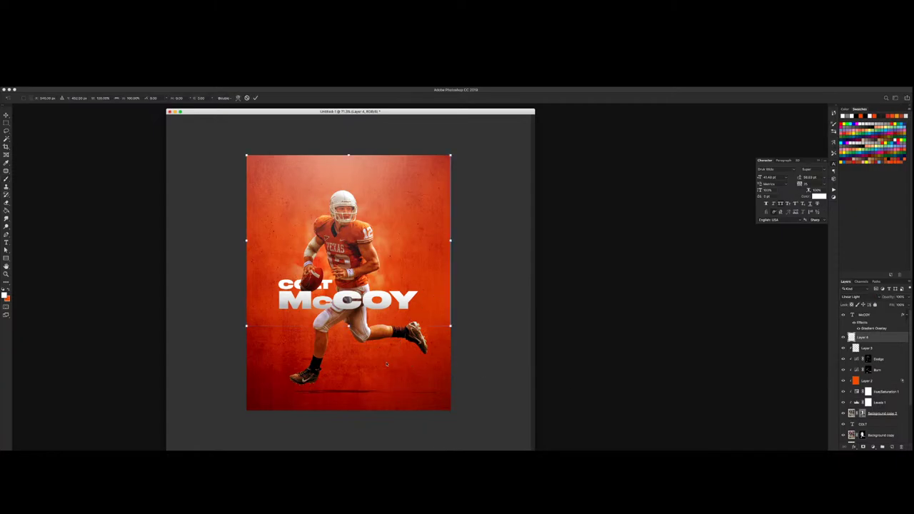
drag(348, 326, 349, 257)
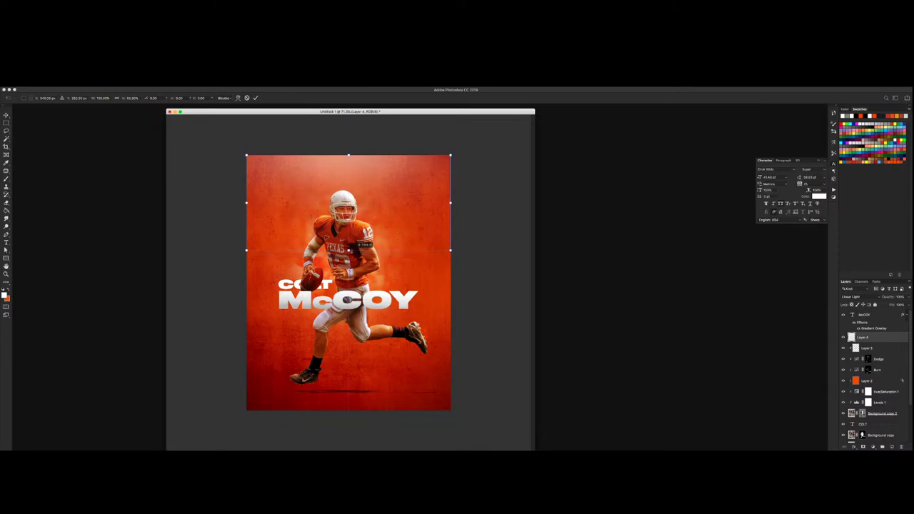
key(Return)
key(b)
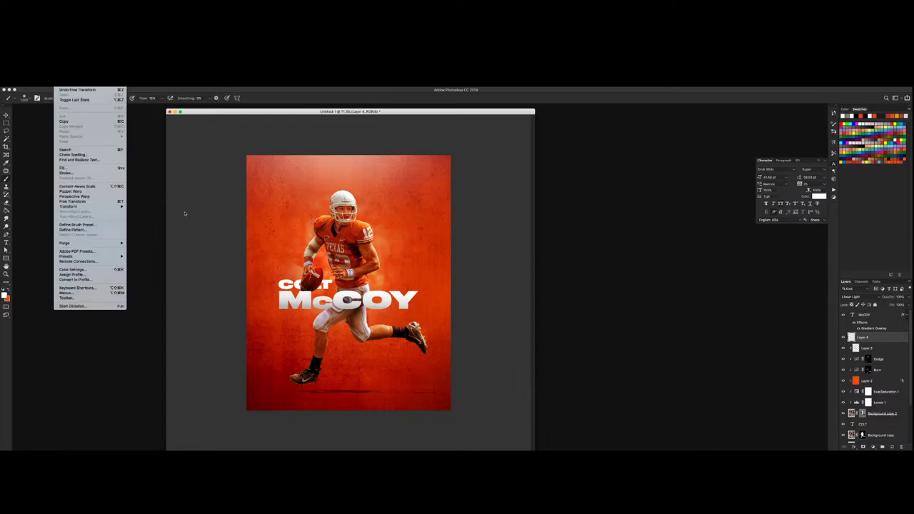
click(78, 193)
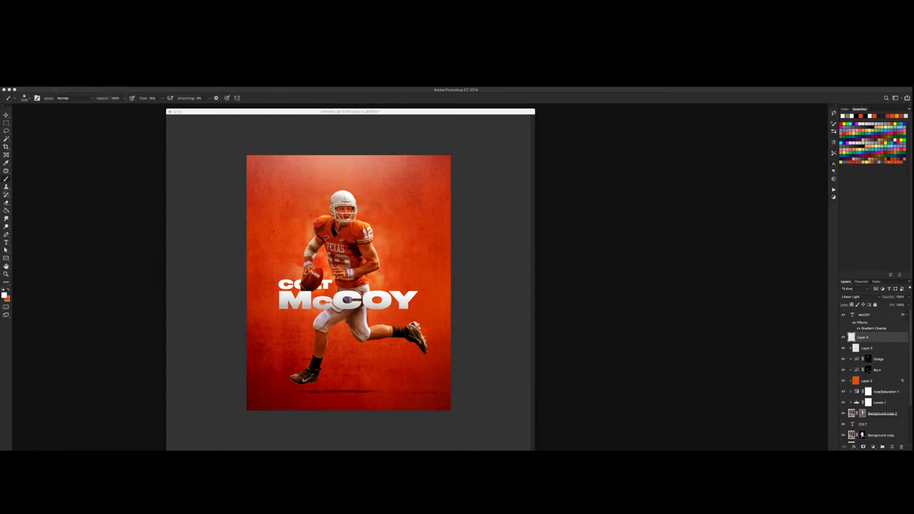